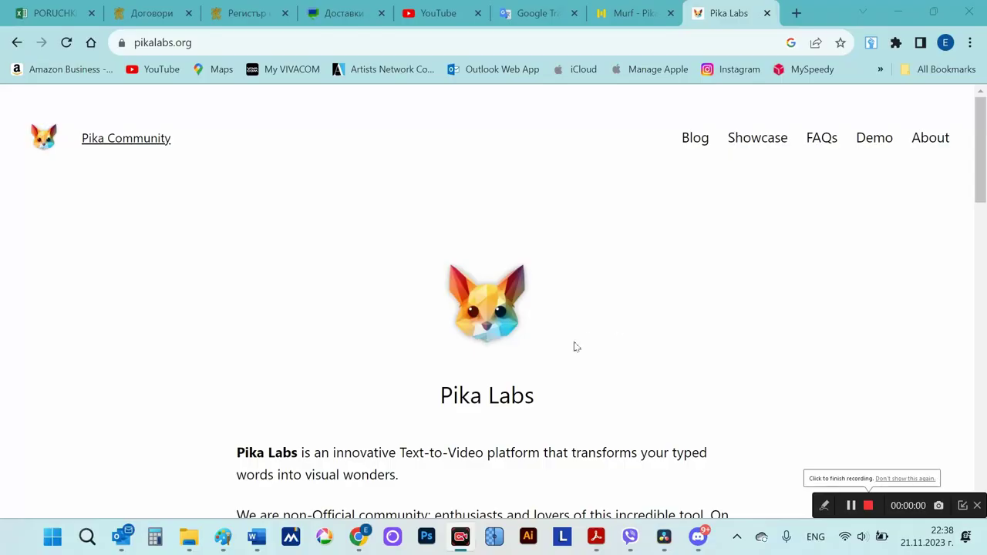
Browse the pikalabs.org home page, then open Demo and scroll through its example prompts and videos
scroll(574, 347, down, 1)
scroll(574, 347, down, 1)
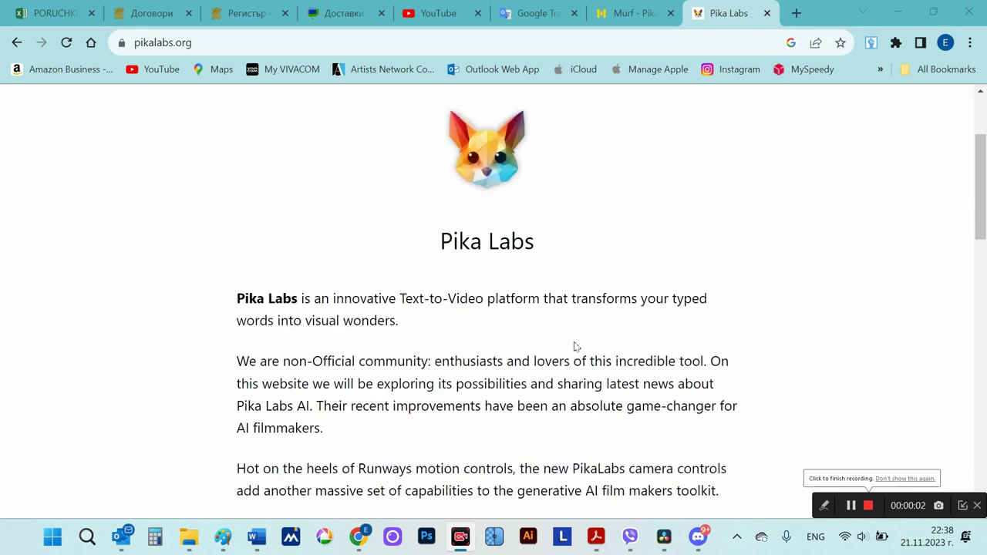
scroll(457, 332, down, 10)
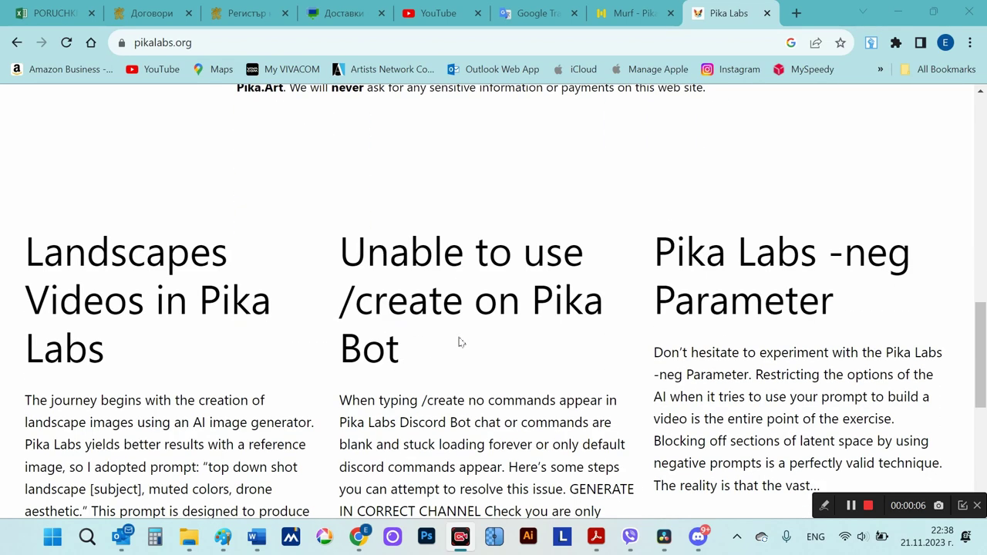
scroll(460, 341, down, 2)
scroll(460, 341, up, 15)
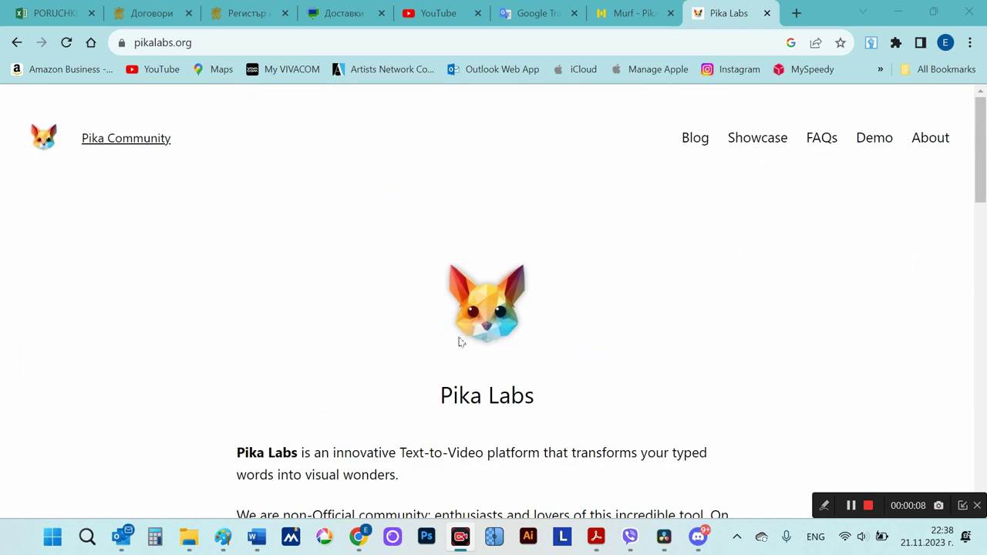
click(878, 141)
scroll(881, 170, down, 2)
scroll(883, 173, down, 3)
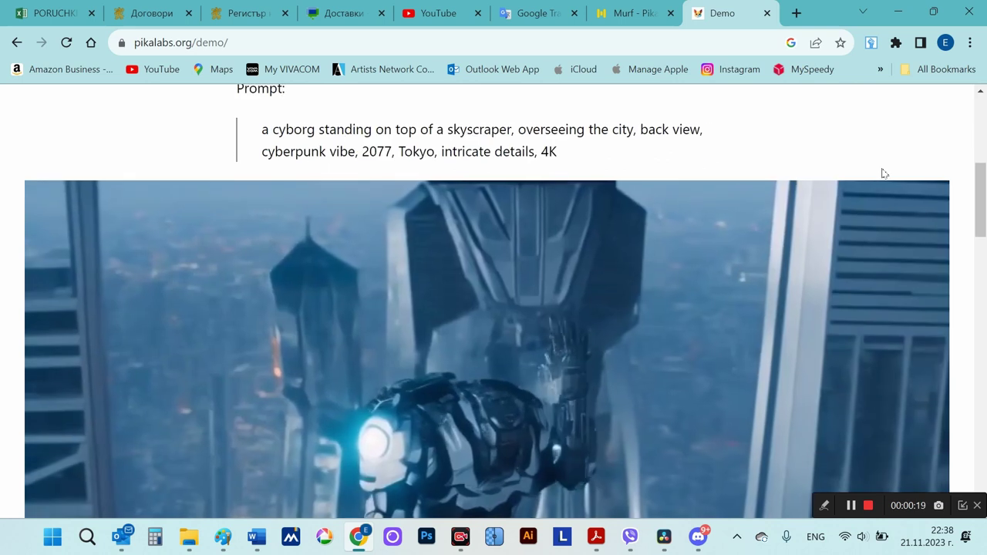
scroll(884, 174, down, 3)
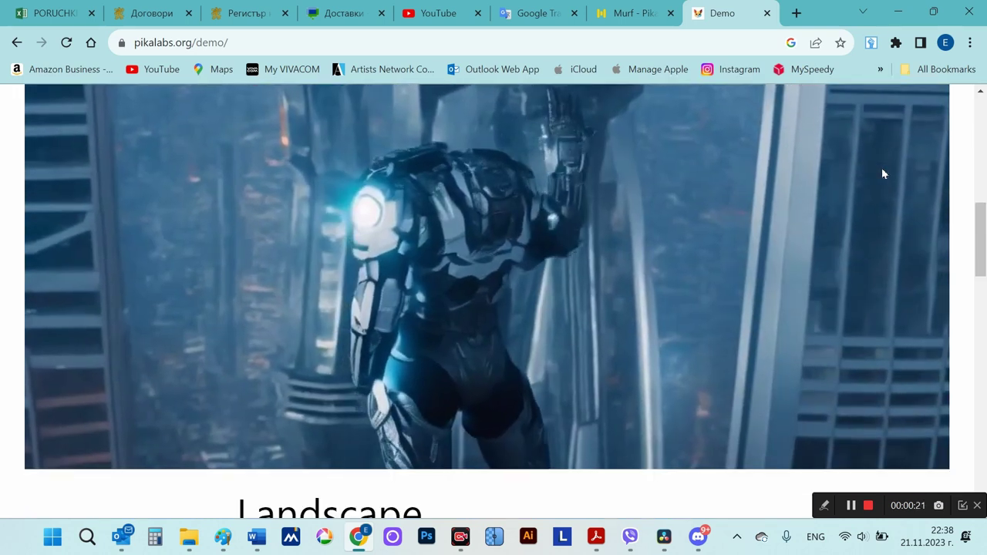
scroll(883, 174, down, 2)
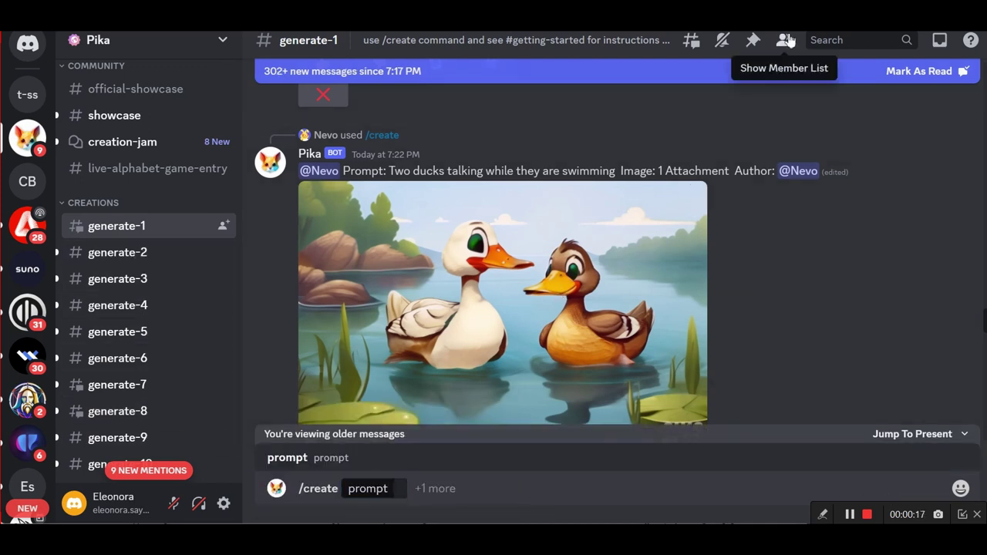
Start a direct message with the Pika bot from the server's member list
click(784, 42)
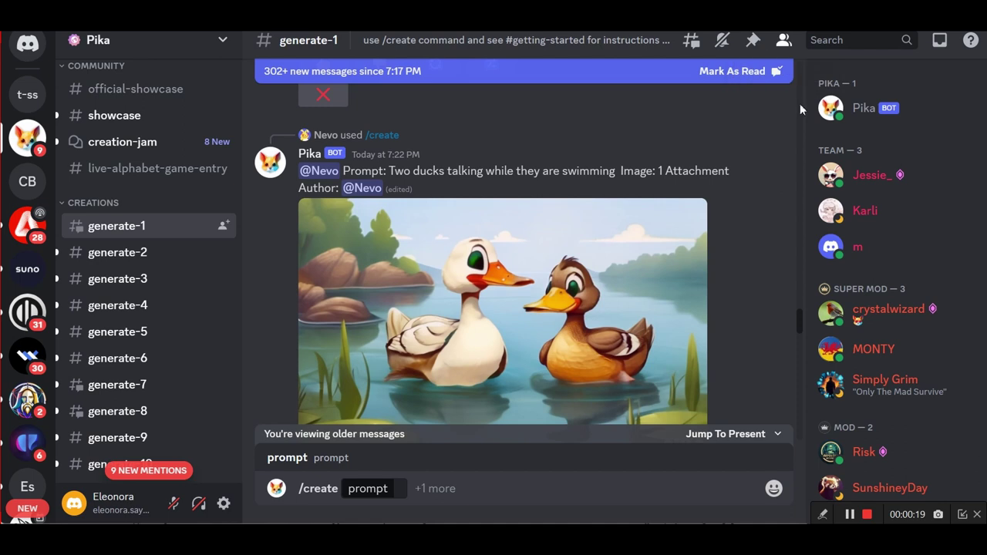
right_click(861, 114)
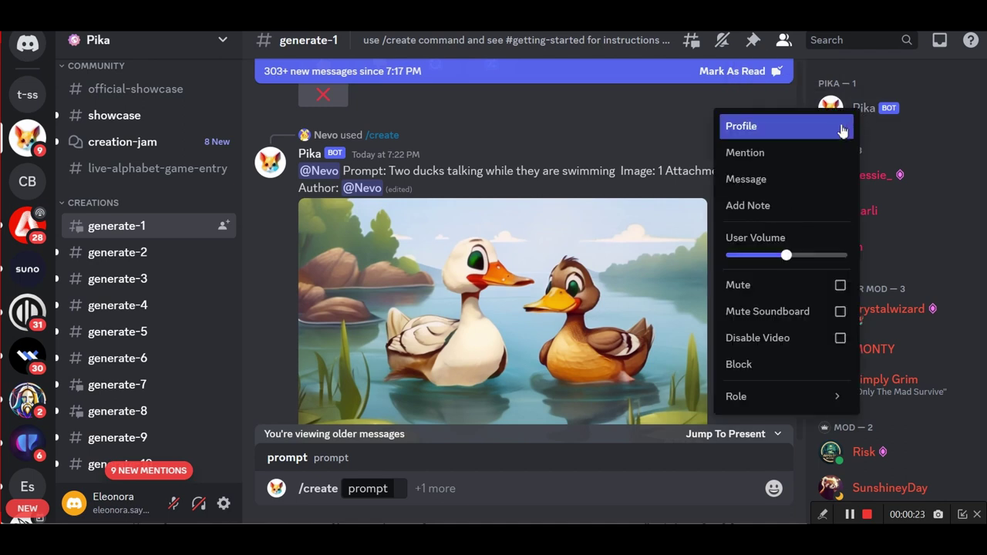
click(755, 178)
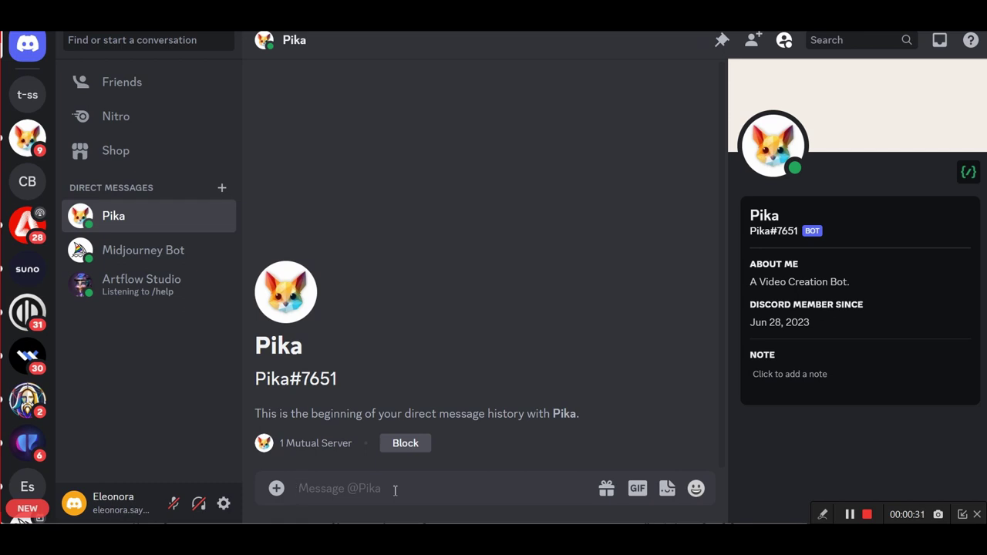
Send /create with 'Close-up of a beautiful girl running through a poppy field -ar 16:9'
text(/)
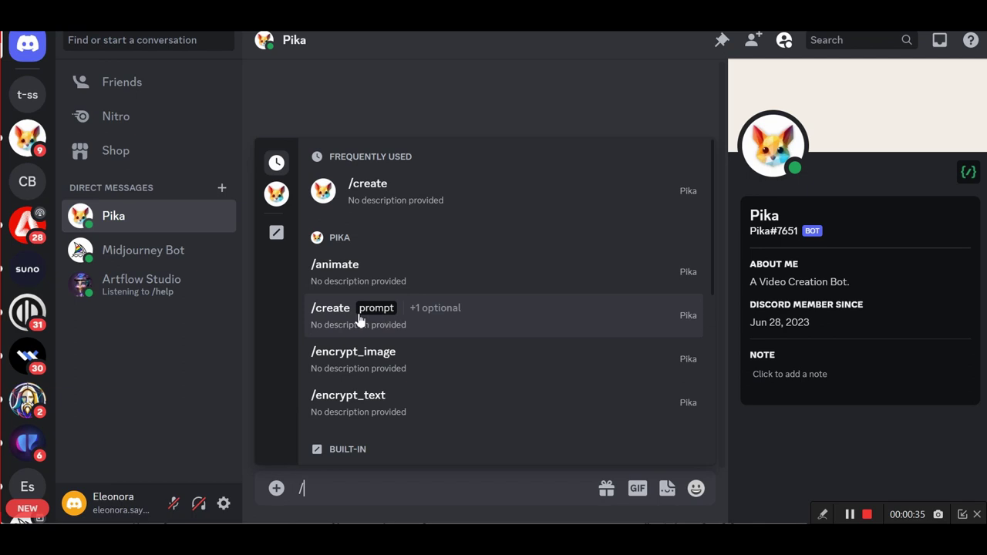
click(419, 322)
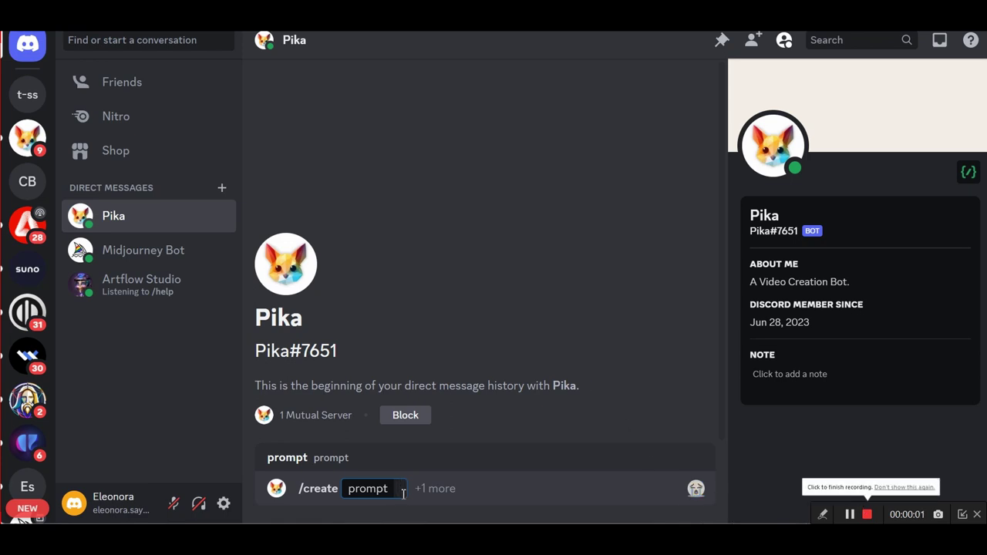
text(Close-up of a beautiful girl running through a poppy field)
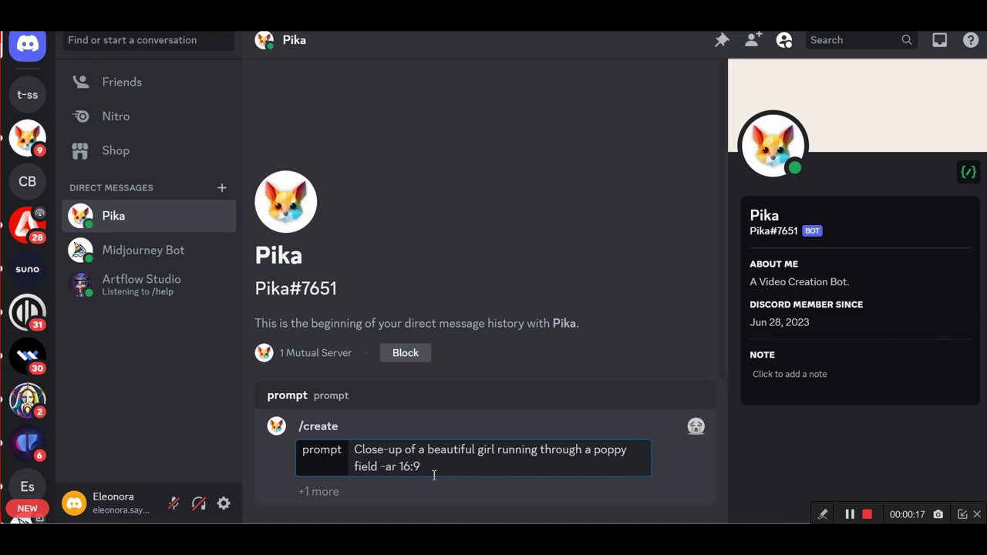
key(Return)
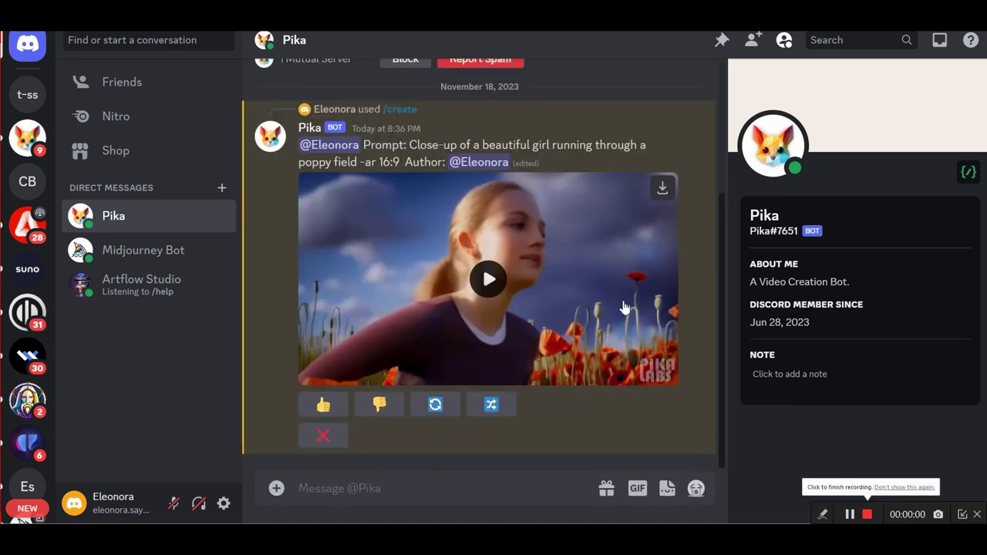
Play and replay the poppy field clip, then retry it to regenerate from the same prompt
click(490, 282)
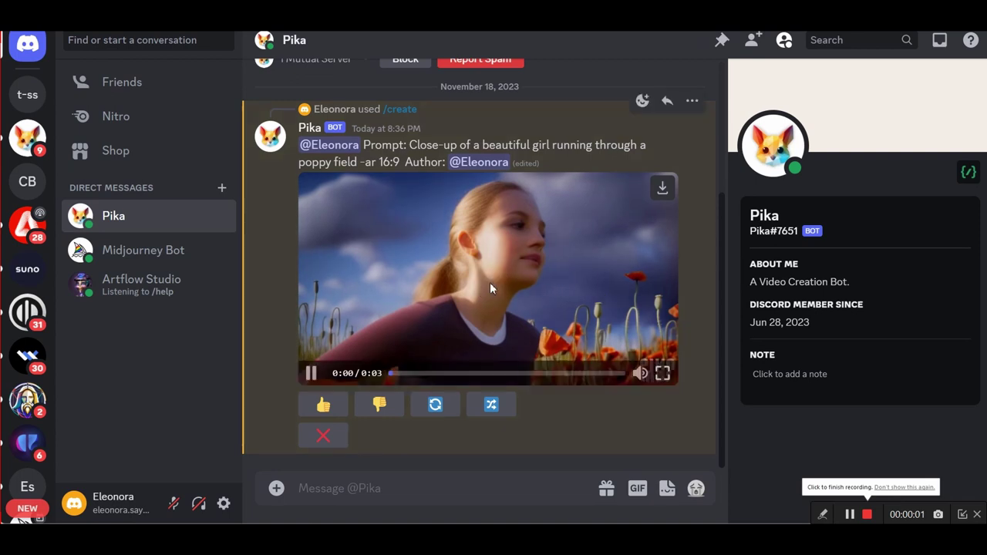
click(311, 375)
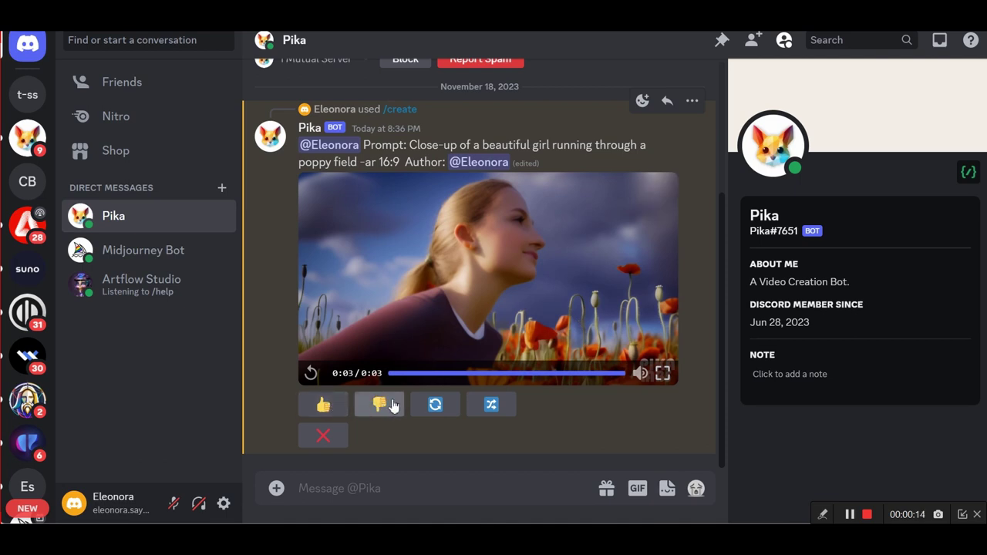
click(434, 406)
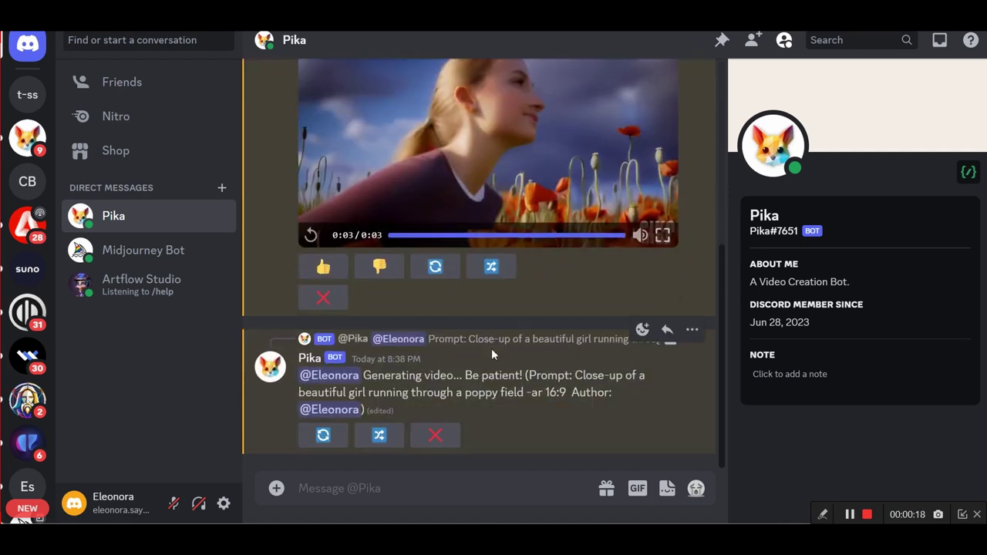
Open the remix form and insert 'big' before 'poppy field' in the prompt
click(498, 274)
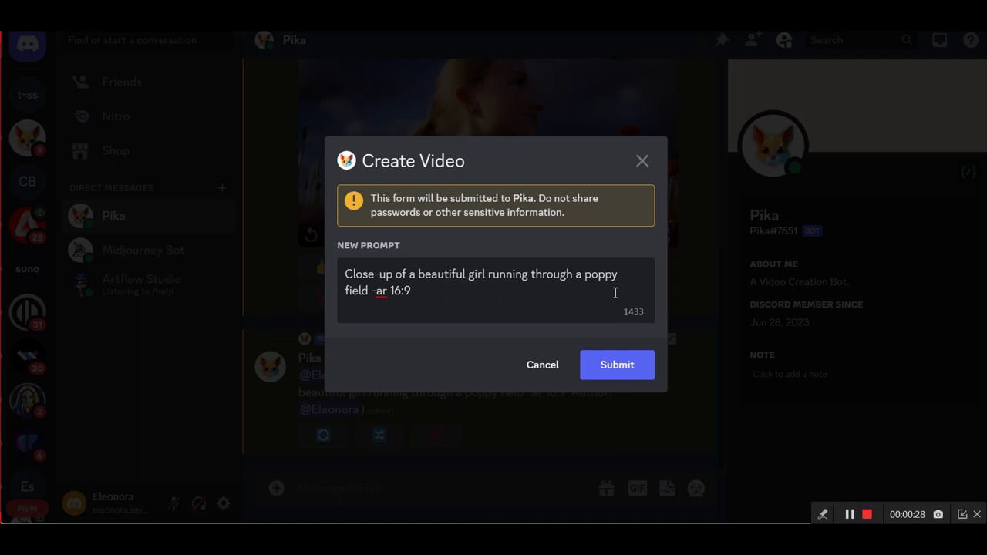
text(bi)
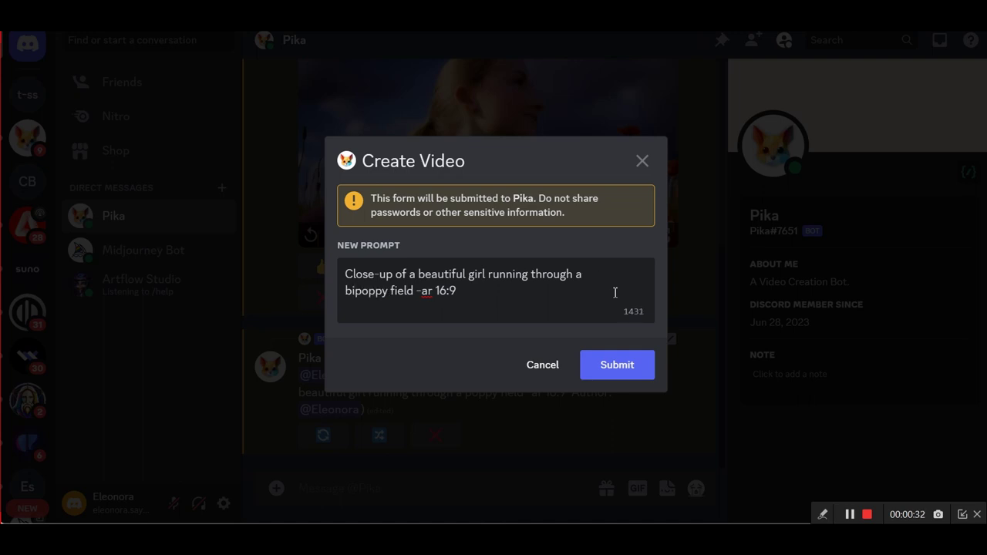
text(g)
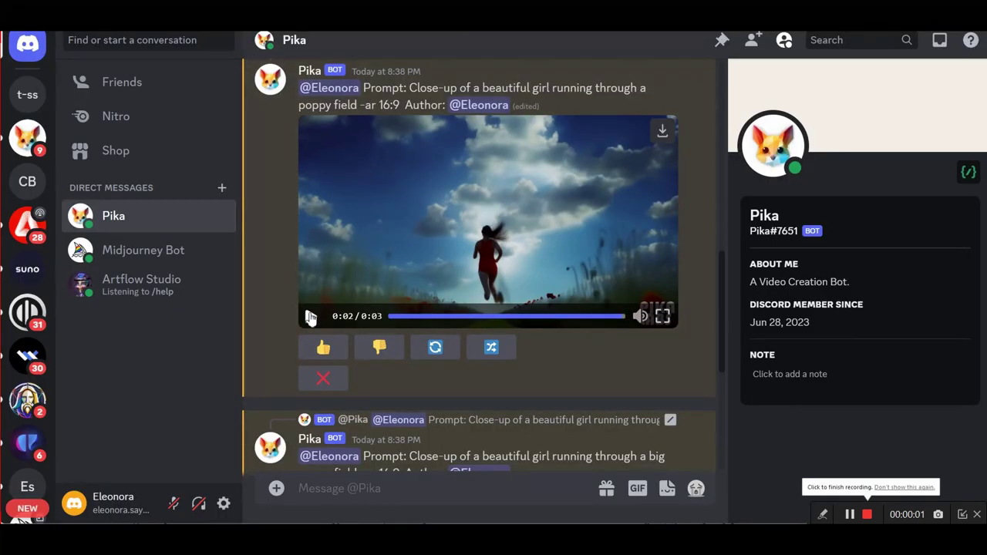
click(310, 316)
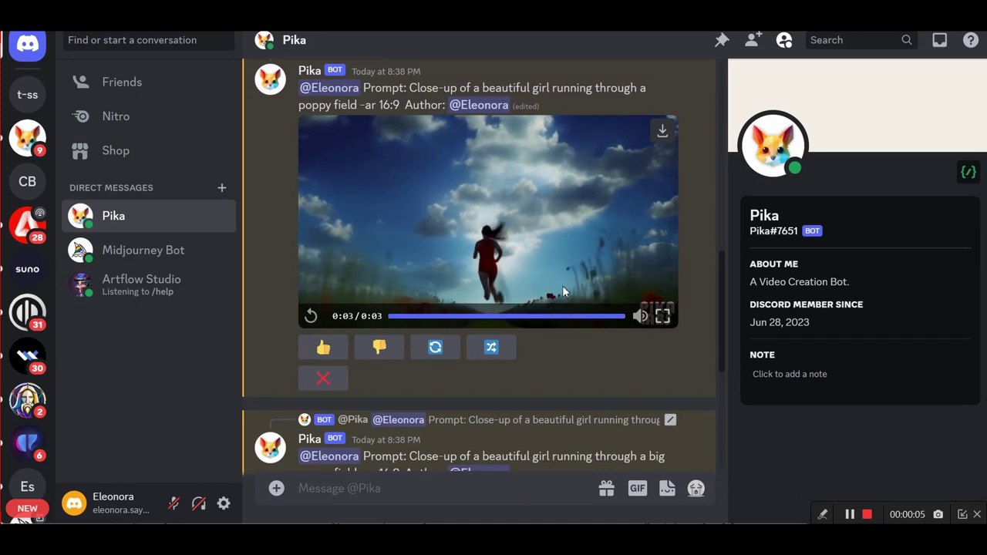
scroll(570, 334, down, 3)
scroll(508, 359, down, 1)
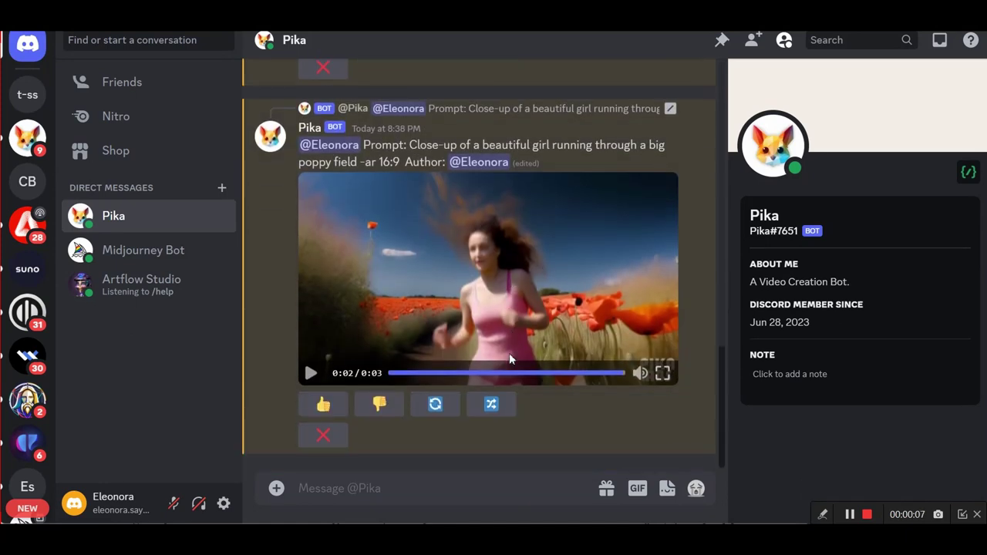
click(310, 373)
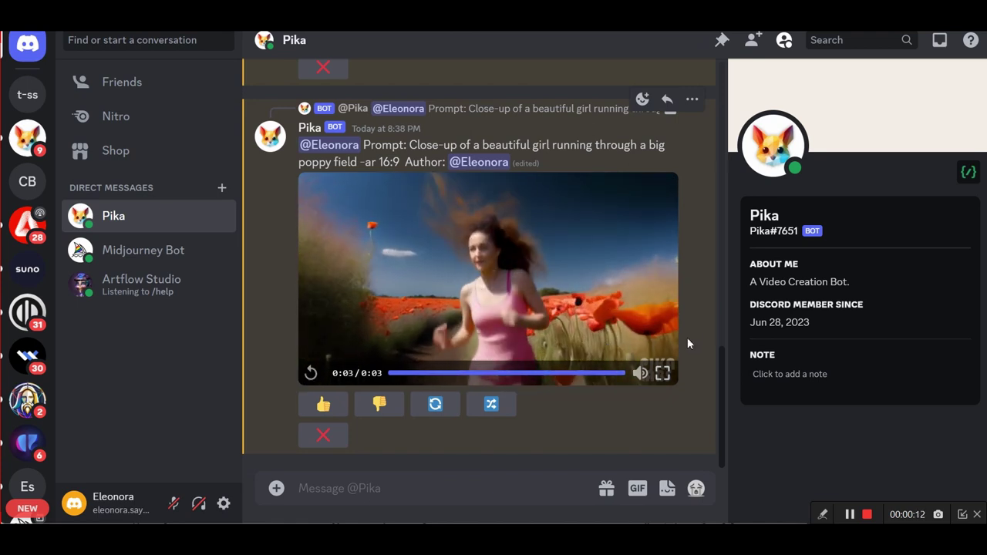
scroll(691, 327, down, 3)
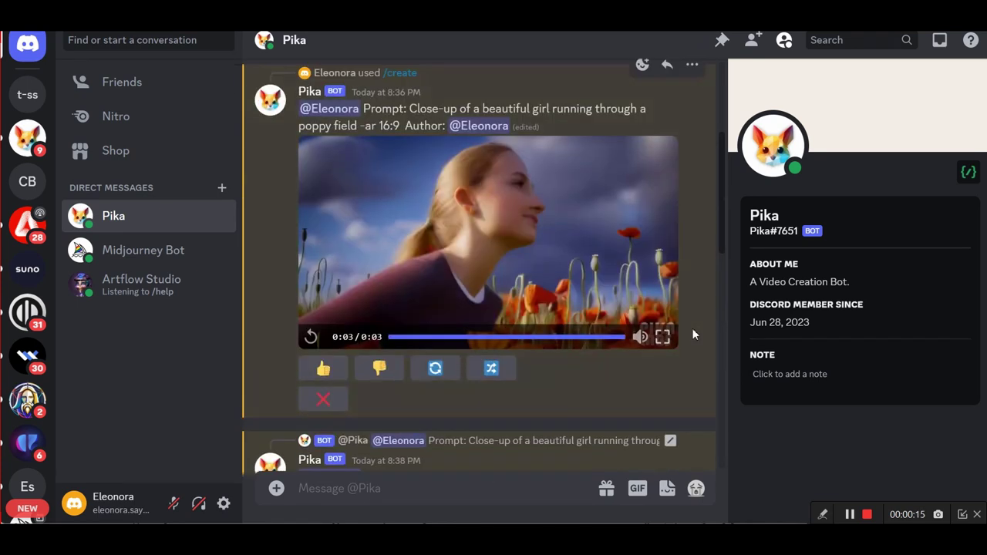
scroll(692, 328, up, 4)
click(400, 275)
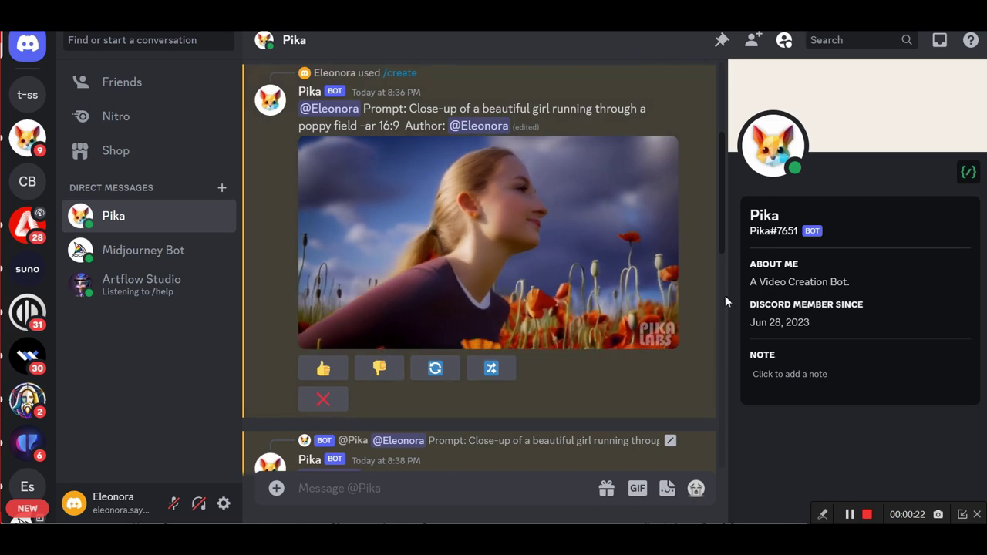
scroll(724, 297, down, 4)
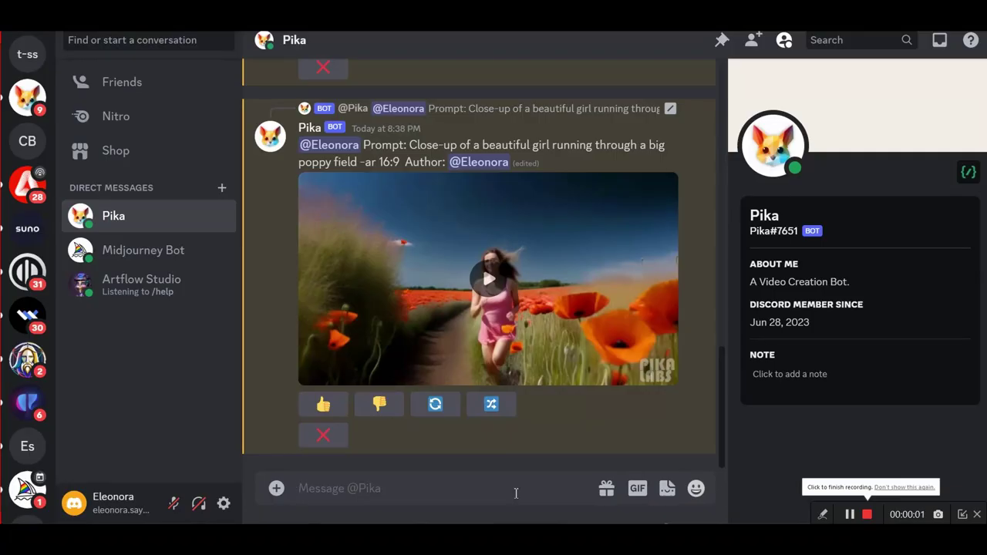
Start a /create request with the prompt 'Her hair is blowing in the wind' plus an image option
text(/)
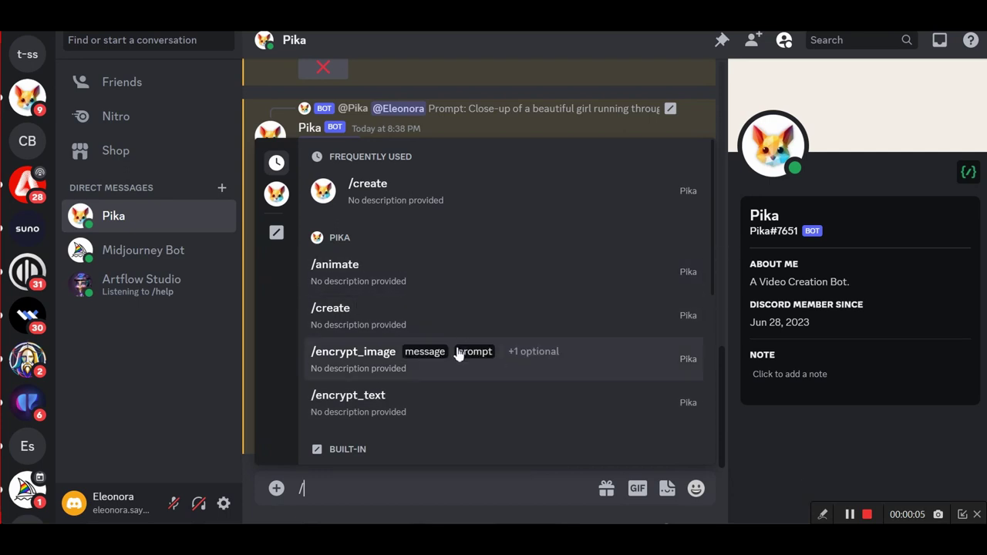
click(360, 359)
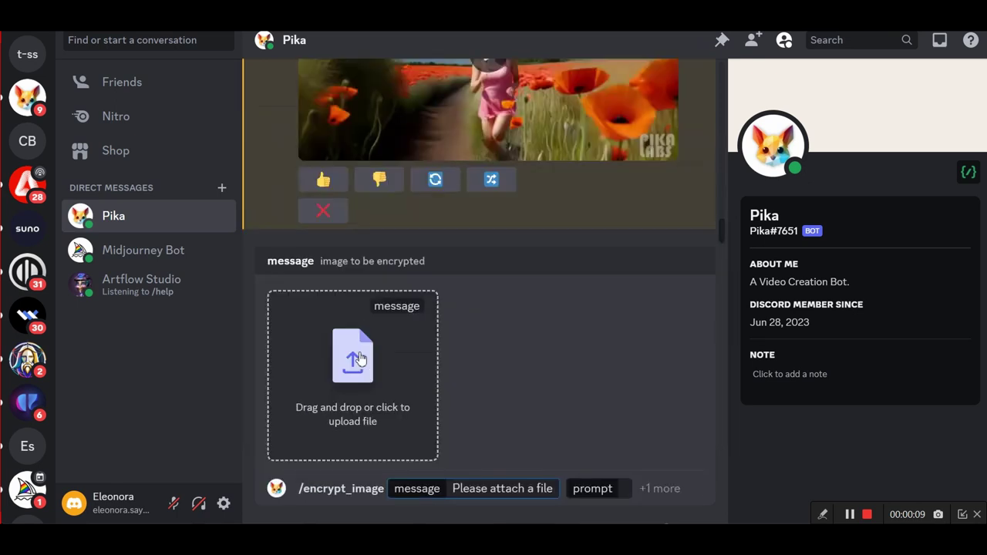
click(359, 383)
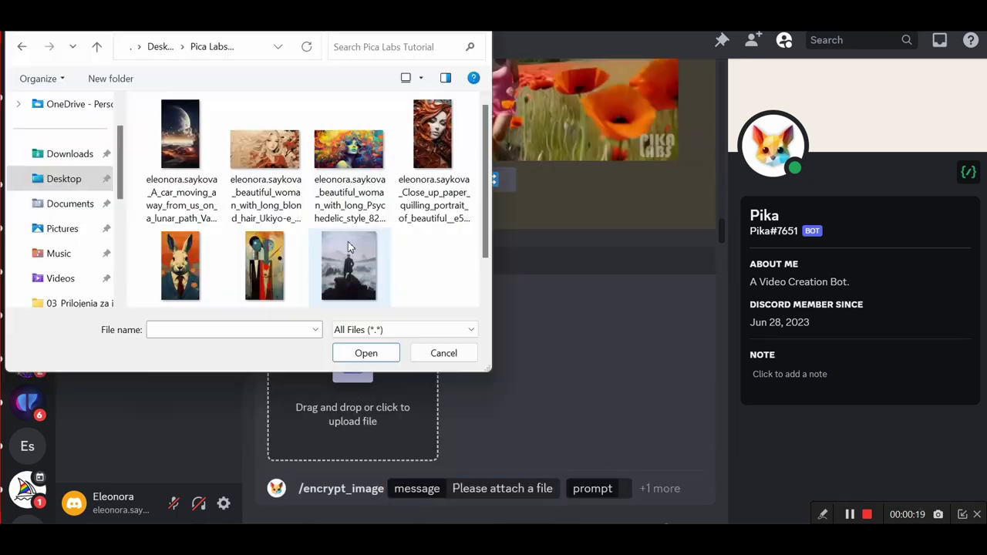
double_click(375, 165)
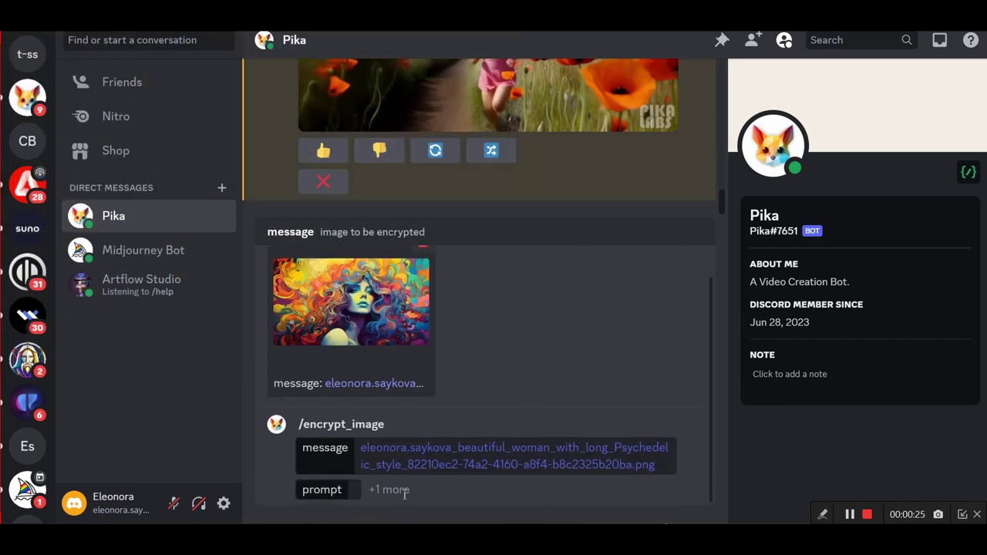
click(404, 494)
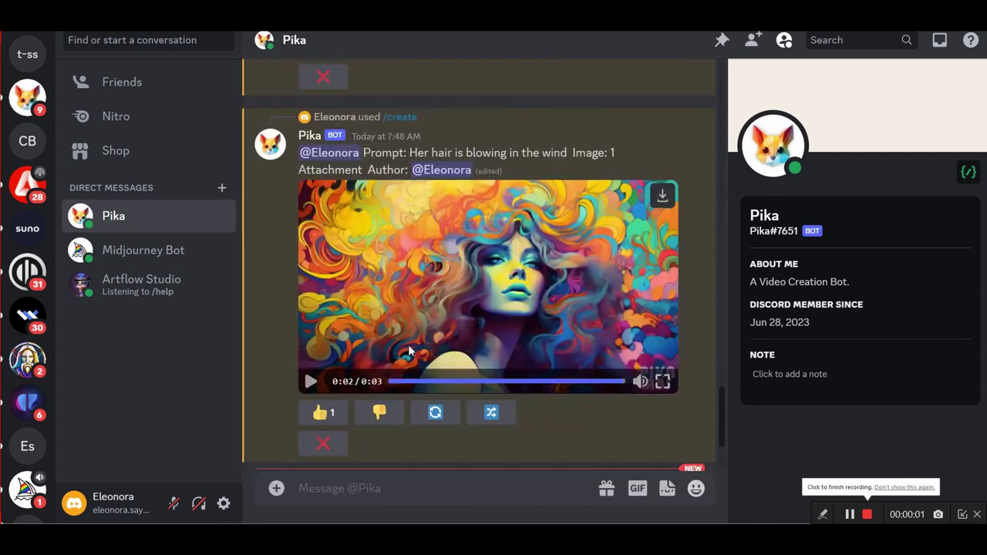
click(311, 381)
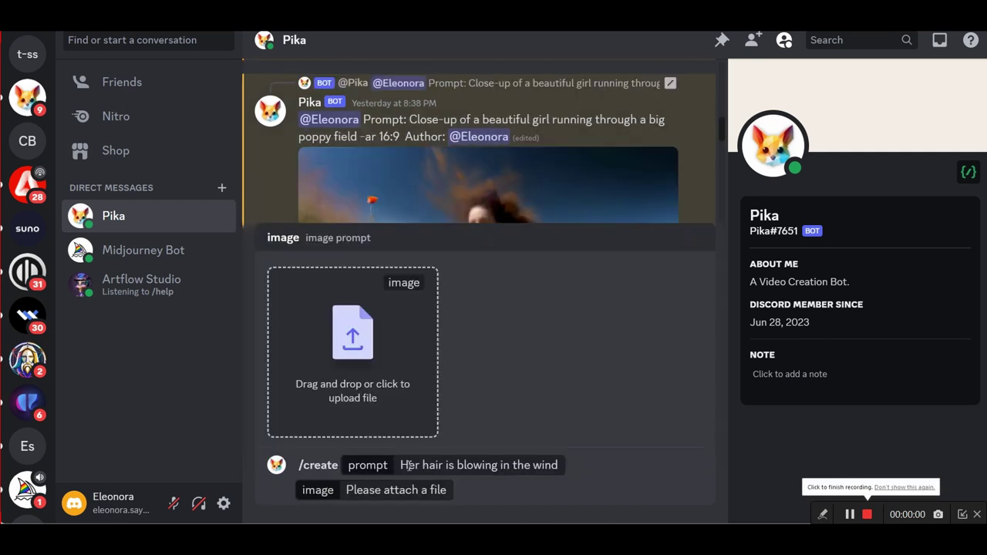
Attach the beautiful woman image to the hair-blowing request
click(355, 349)
click(266, 142)
double_click(267, 141)
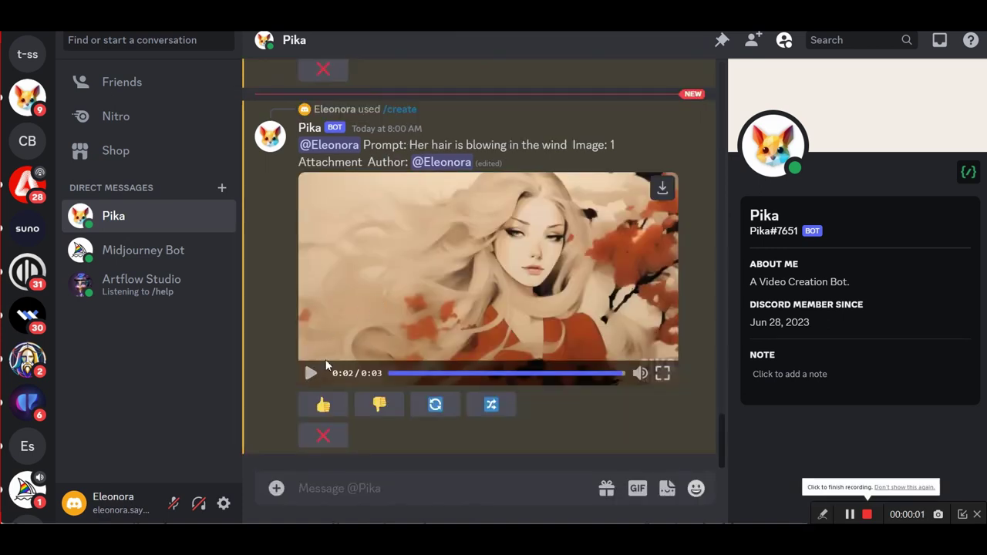
Play the new hair-blowing clip twice and give it a thumbs-up
click(310, 373)
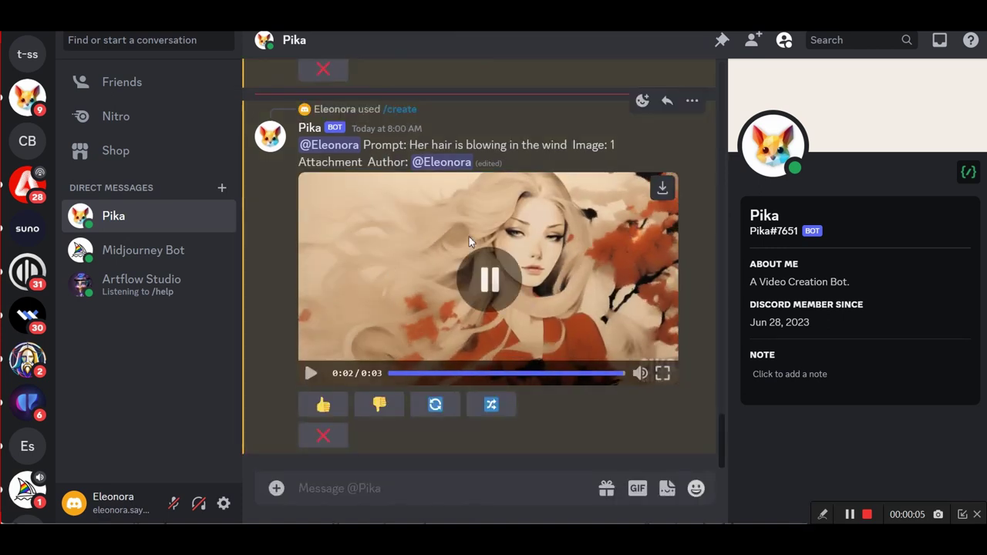
click(310, 373)
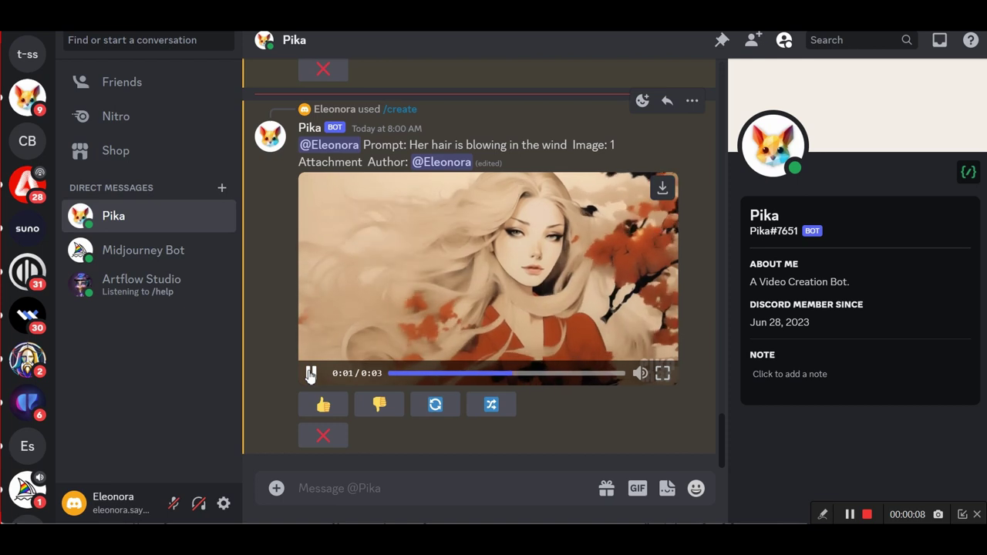
click(318, 411)
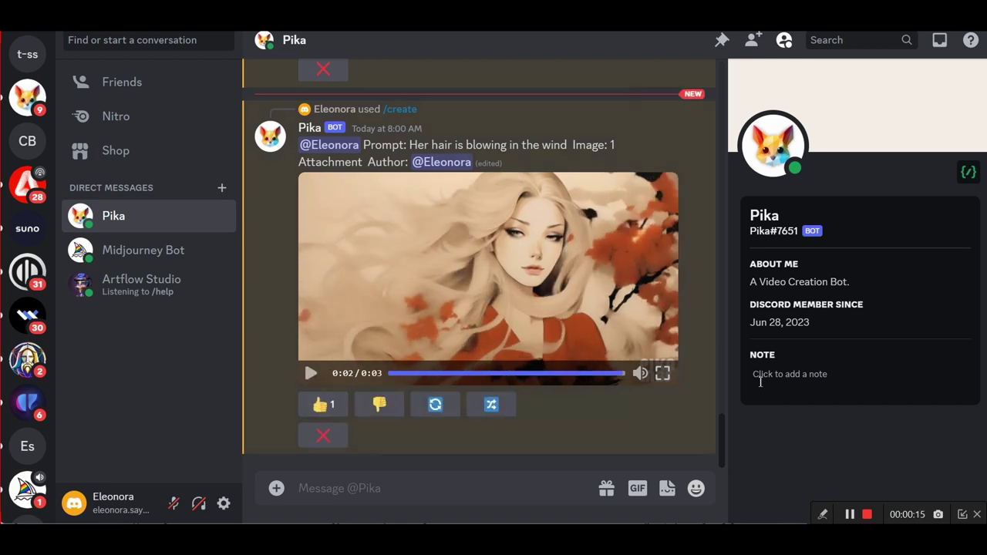
click(866, 515)
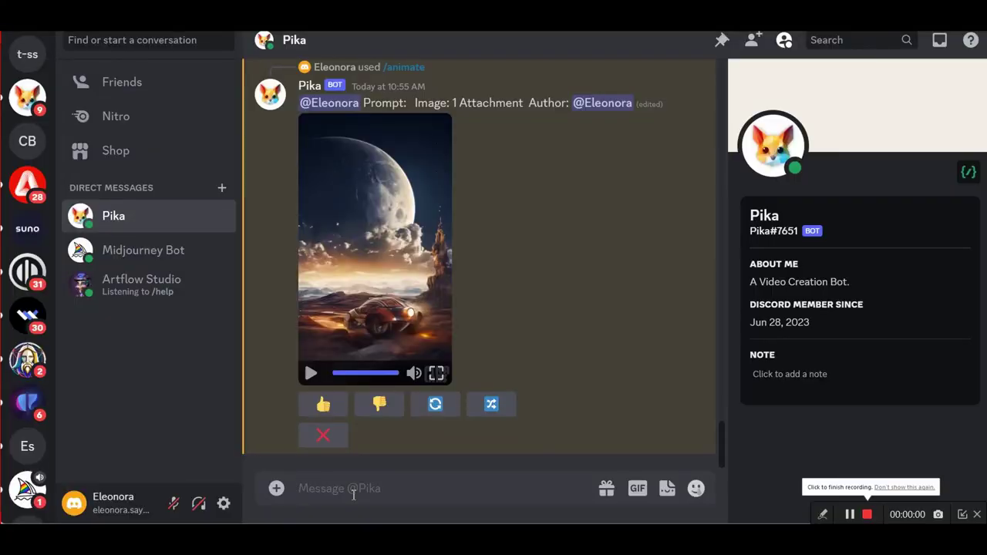
Run /encrypt_text with message ELIBRARY1, prompt 'Sea foam, waves, ocean, sky', and font MODERN
text(/)
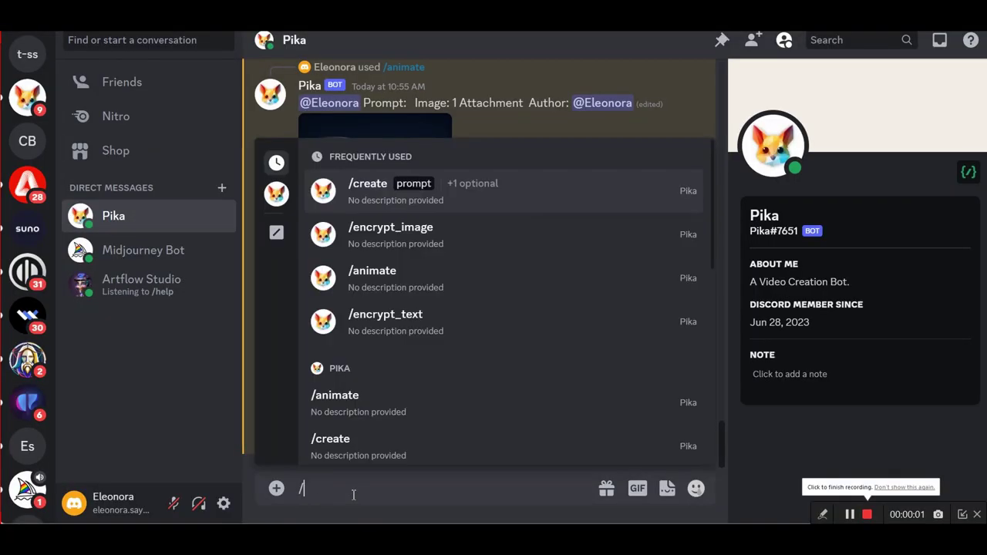
click(444, 330)
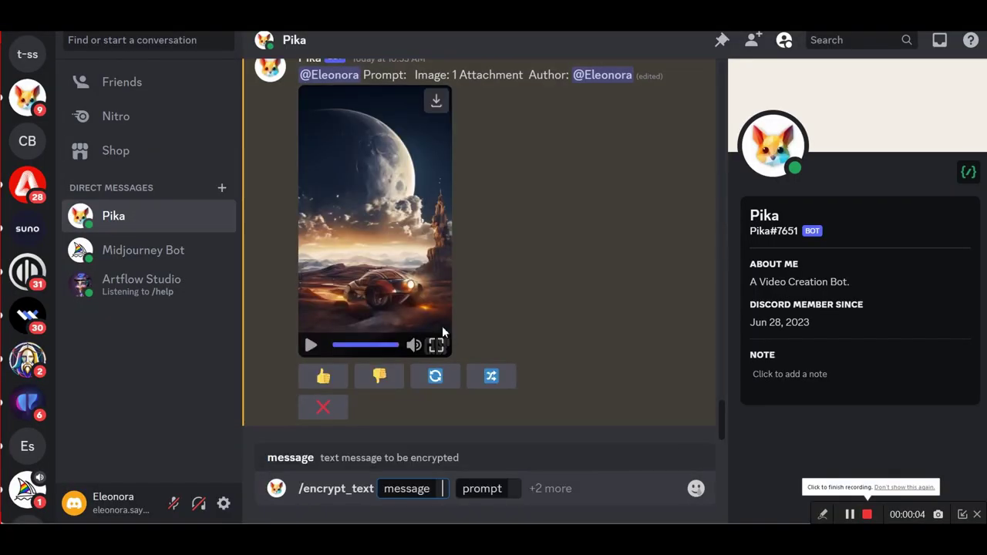
click(462, 488)
text(Sea foam, waves, ocean, sky)
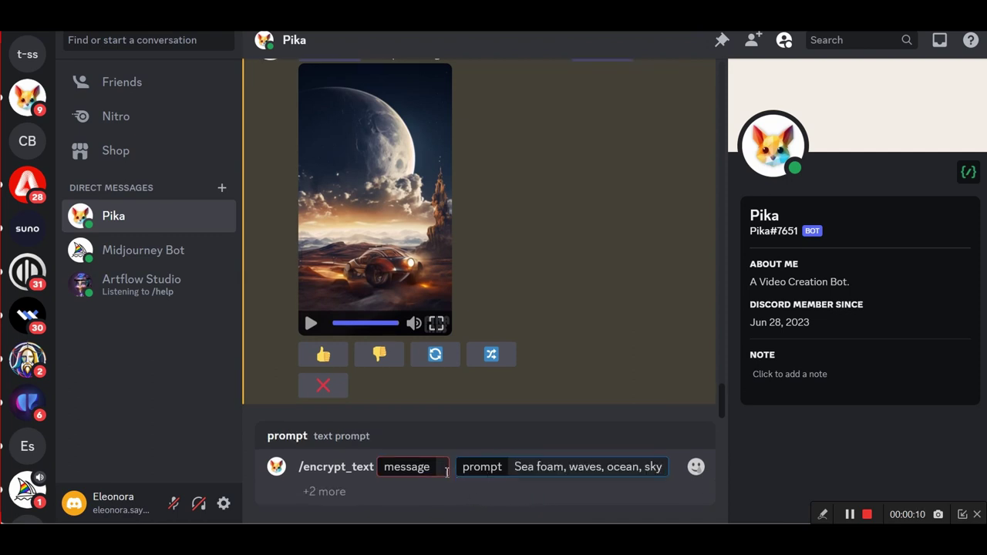
click(452, 471)
text(ELIBRARY1)
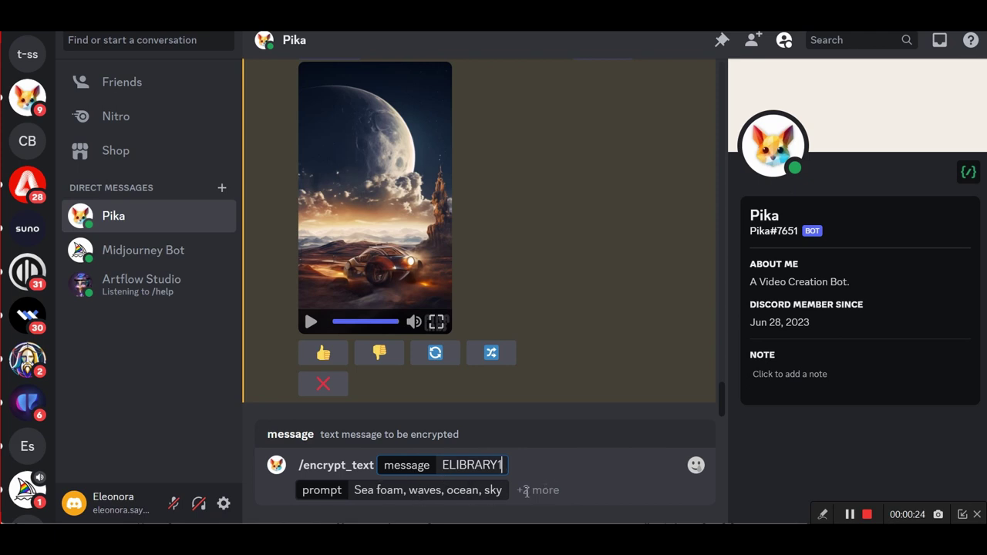
click(529, 491)
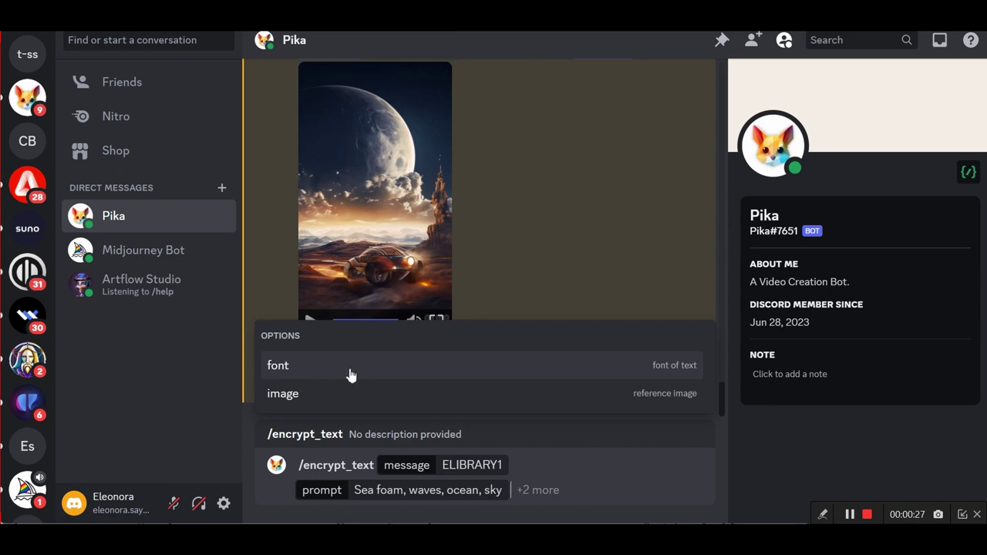
click(478, 370)
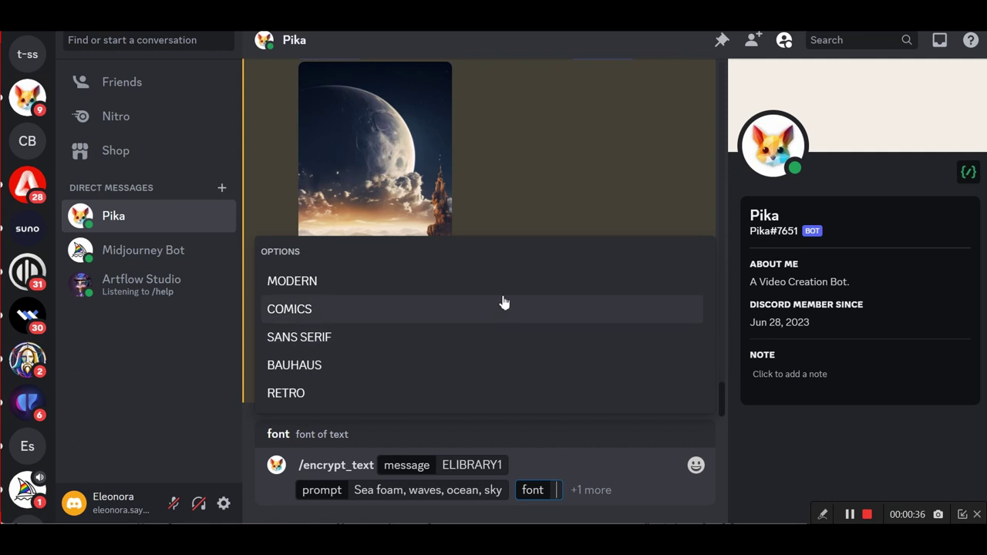
click(409, 293)
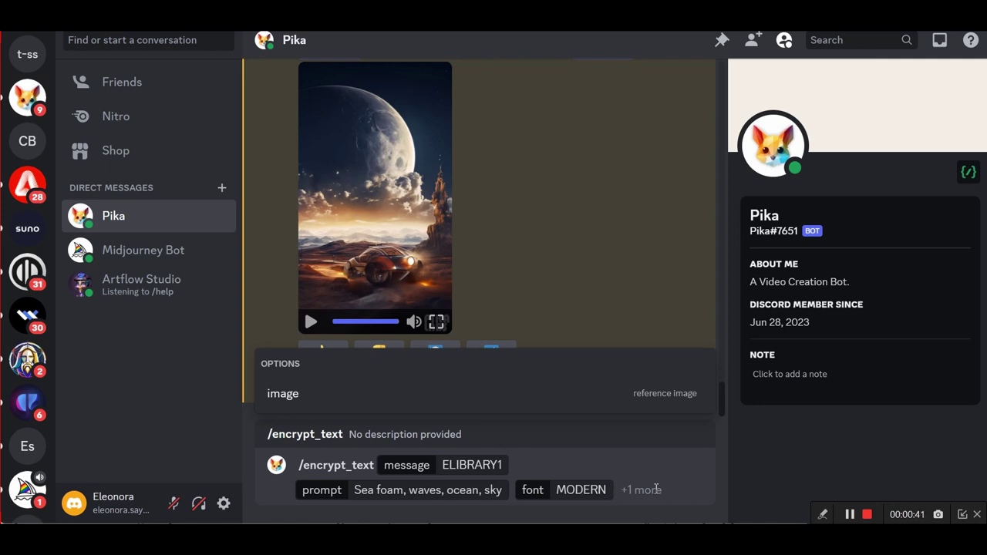
key(Return)
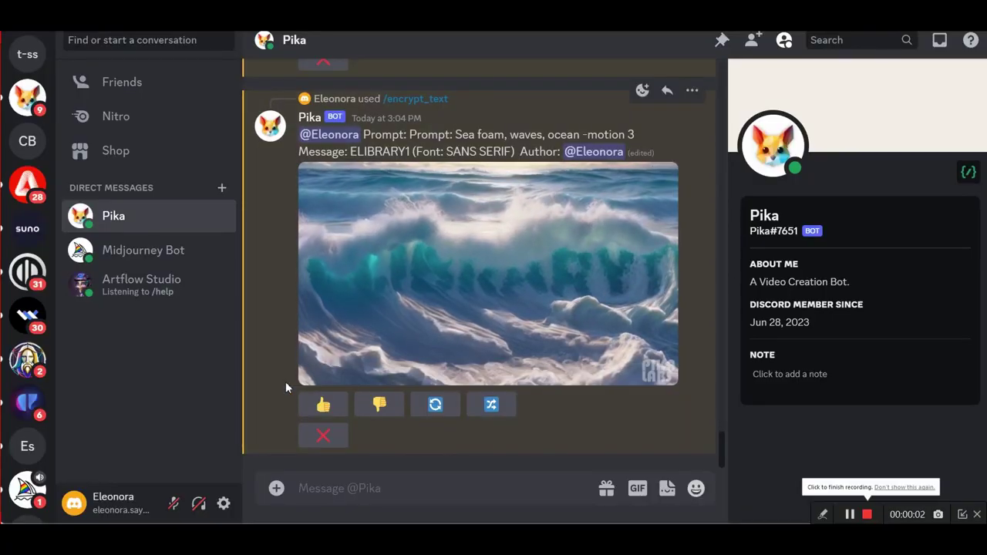
Play the ocean waves clip to reveal ELIBRARY1 in the surf
click(311, 373)
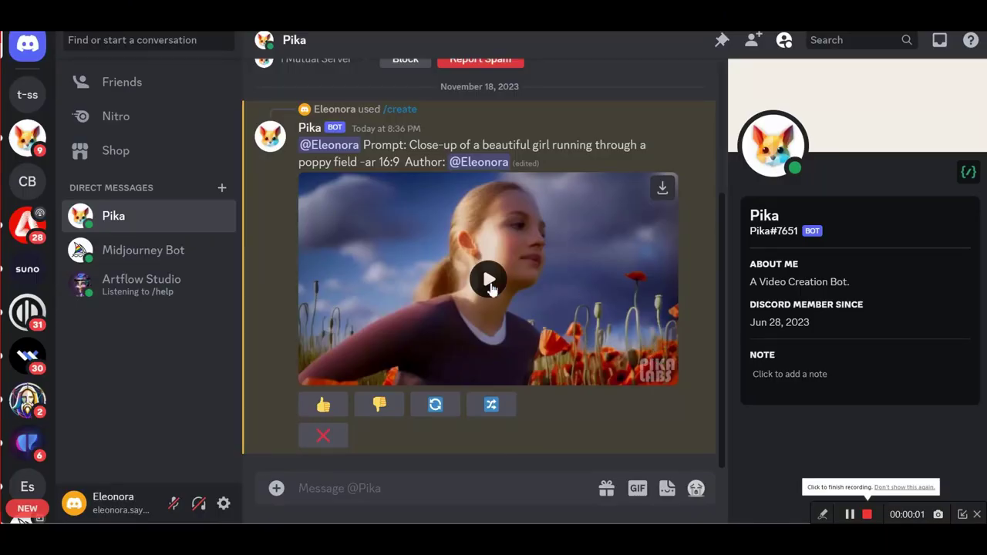
Play the 16:9 poppy field clip, then replay it from the start
click(489, 286)
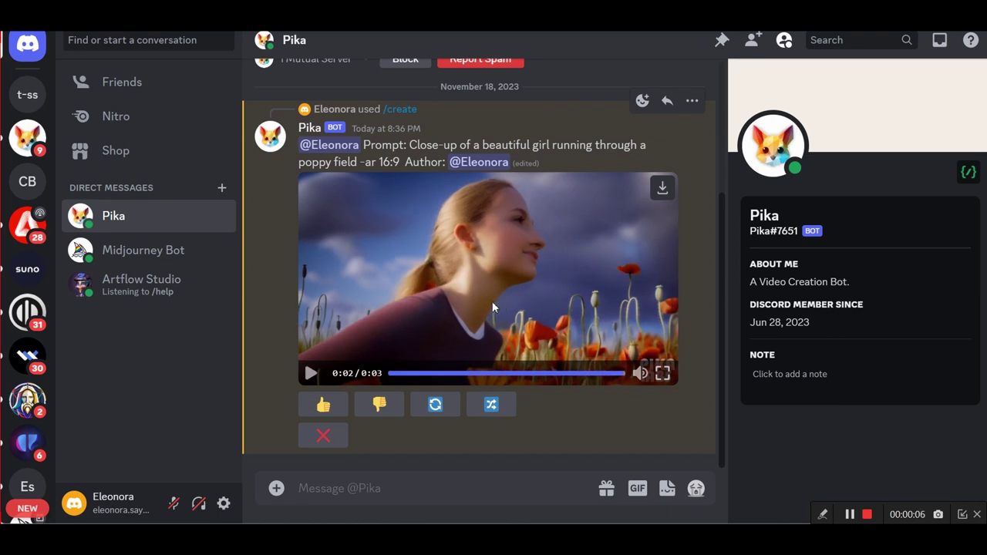
click(310, 375)
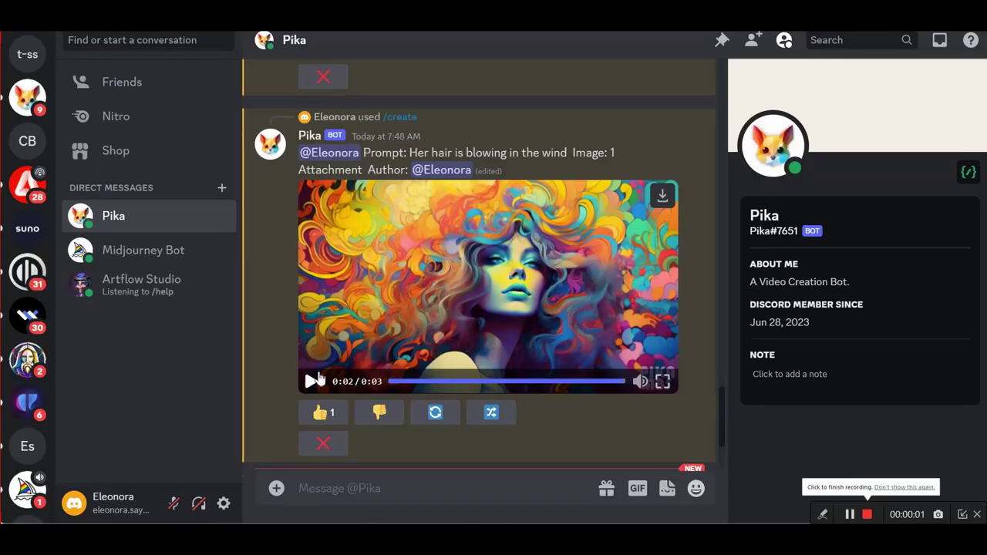
Play, pause and resume the psychedelic hair-blowing clip, then pause it again
click(312, 381)
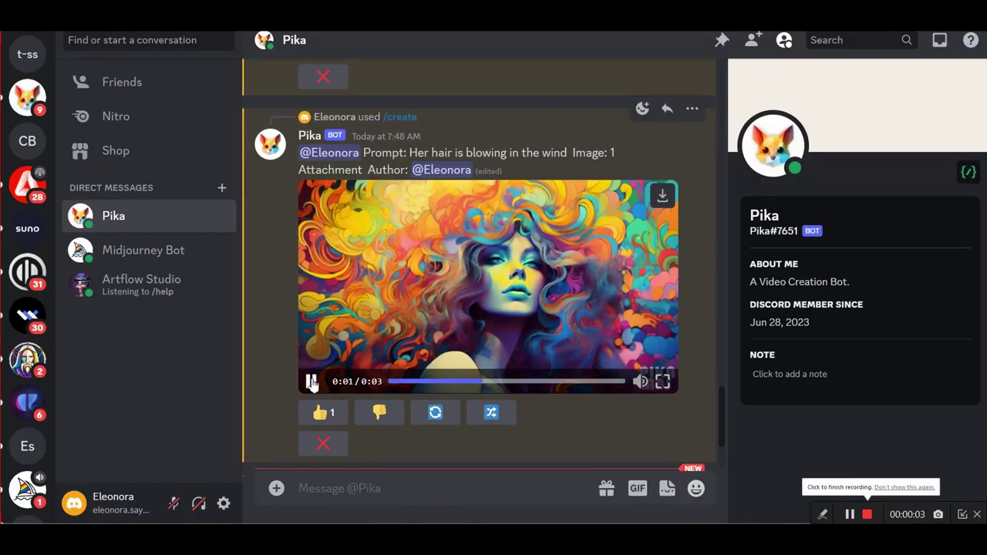
click(312, 381)
click(312, 381)
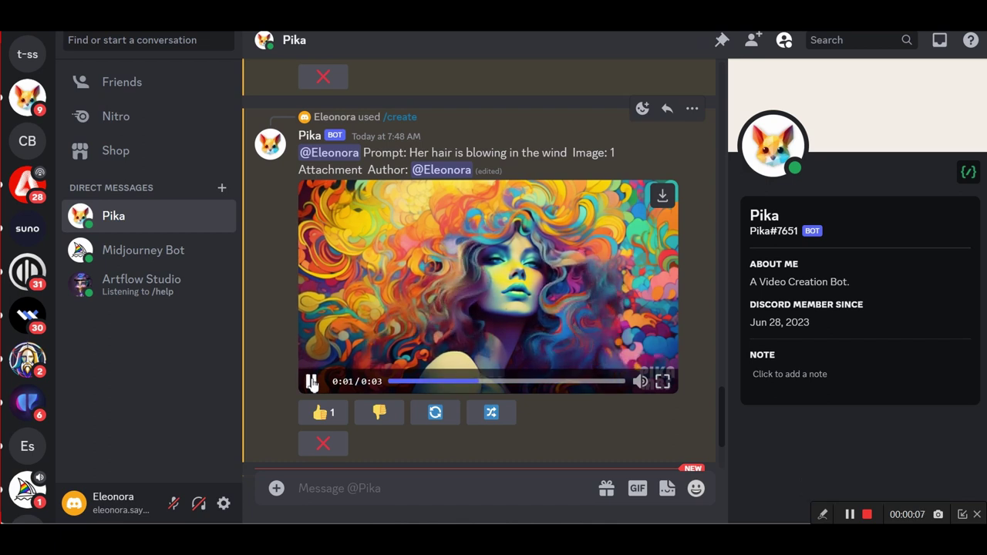
click(570, 306)
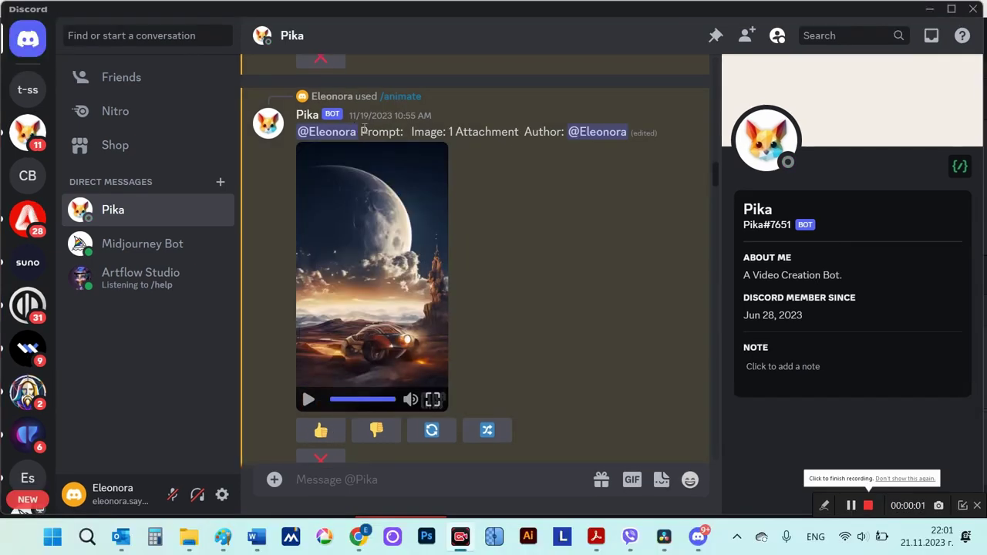
Highlight the empty 'Prompt: Image:' text and play the vertical moon-and-car animation
drag(359, 131, 532, 139)
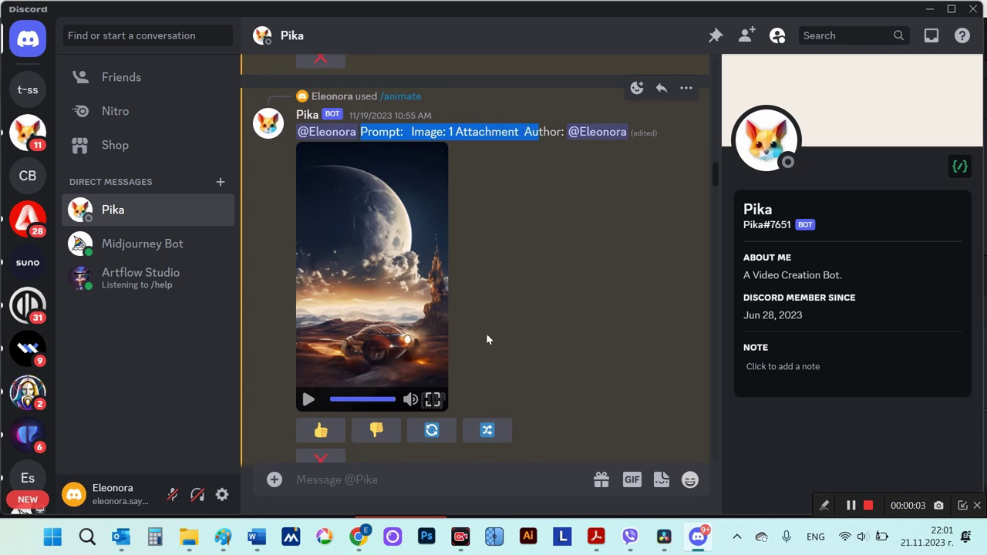
click(308, 400)
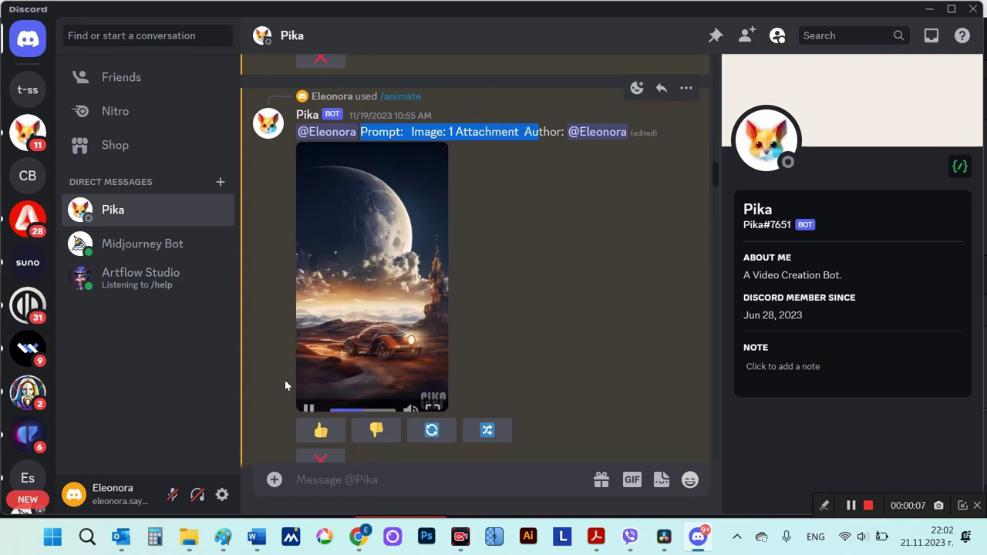
mouse_move(304, 402)
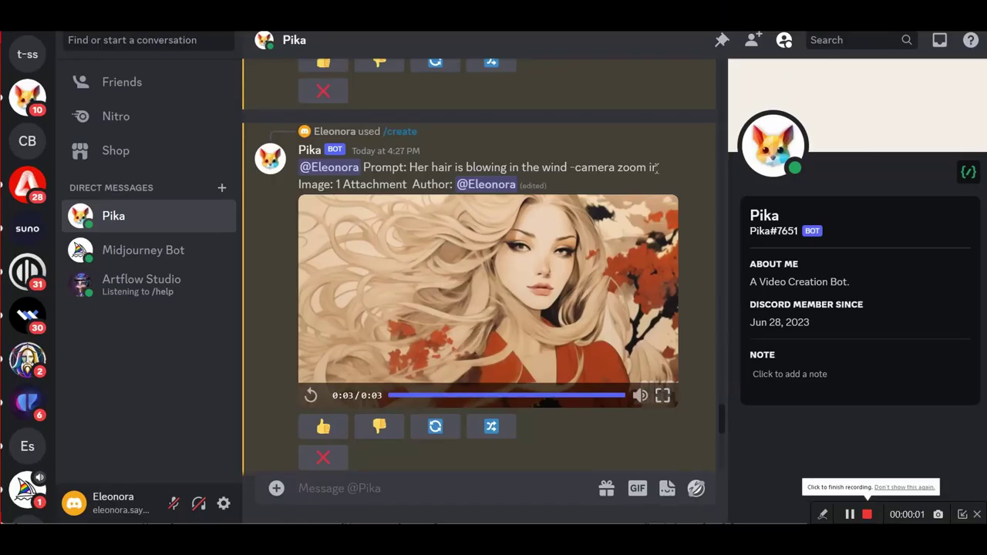
Replay the '-camera zoom in' clip, then replay, pause and resume the '-fps 16 -camera zoom out' clip
drag(659, 167, 570, 167)
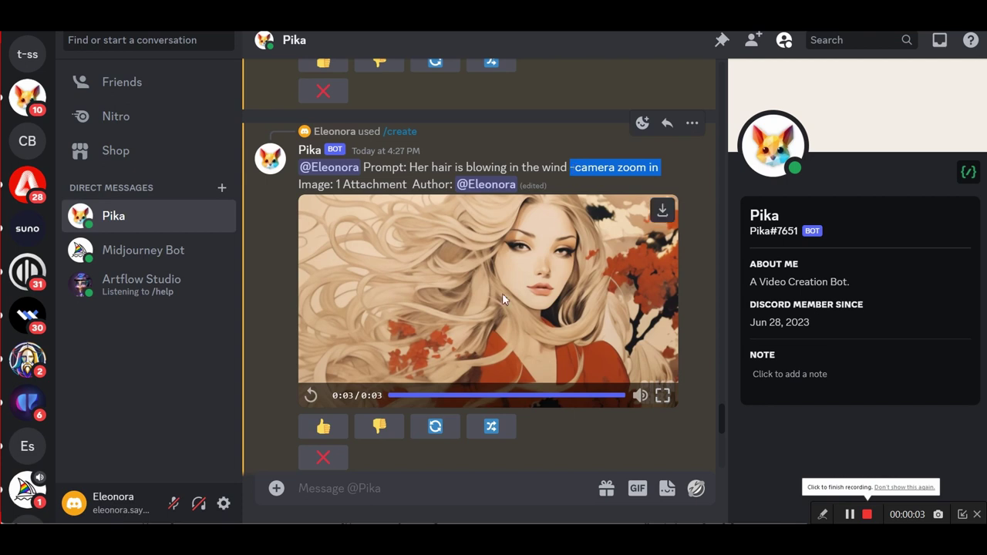
click(311, 395)
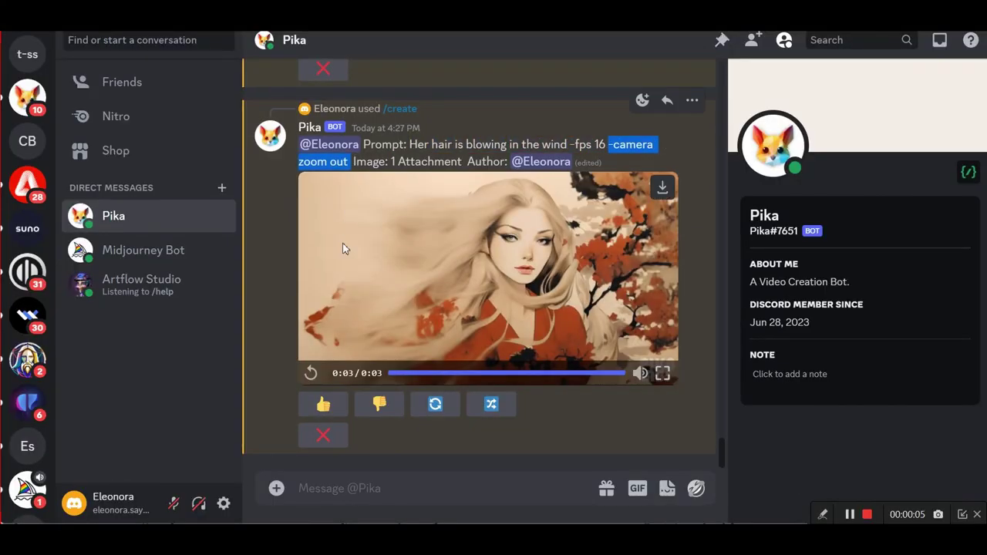
click(311, 374)
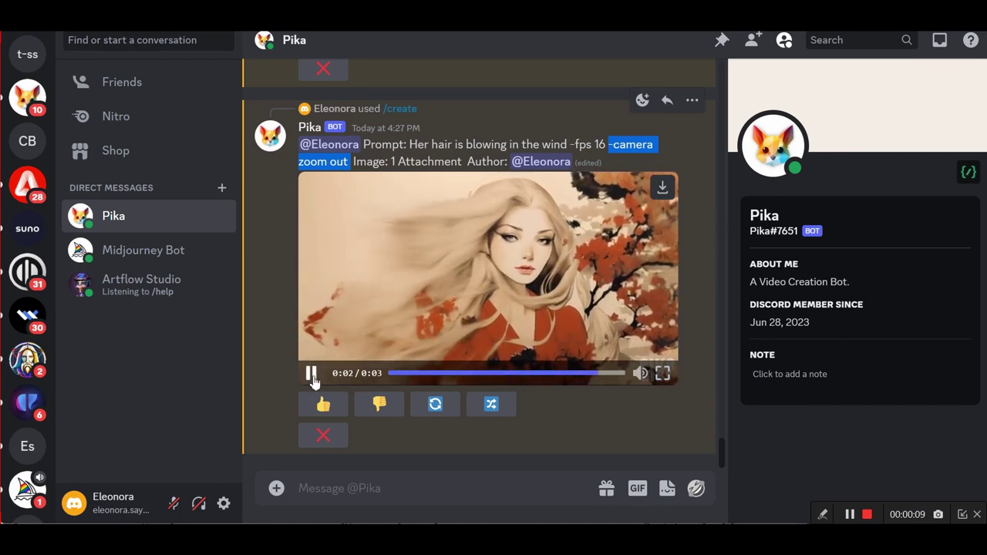
click(311, 374)
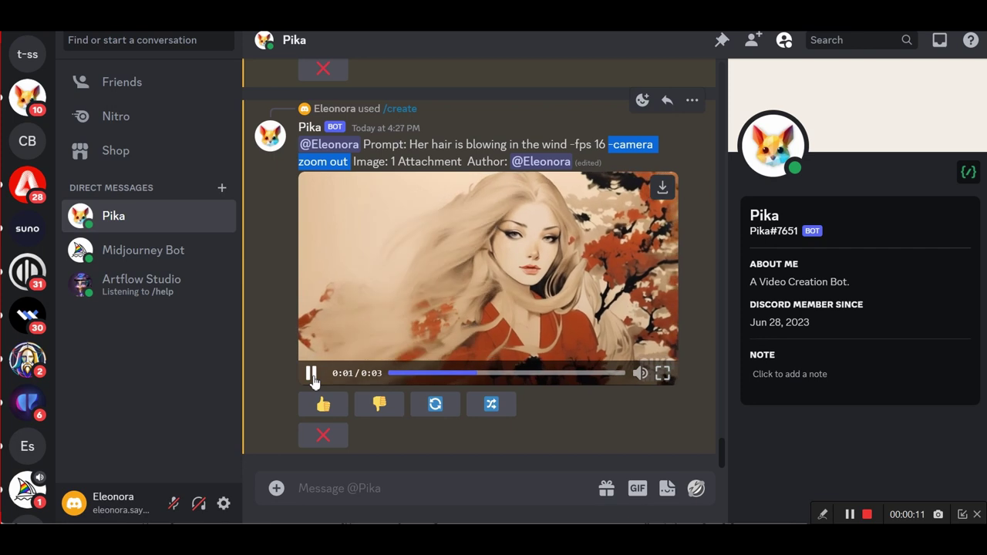
click(311, 374)
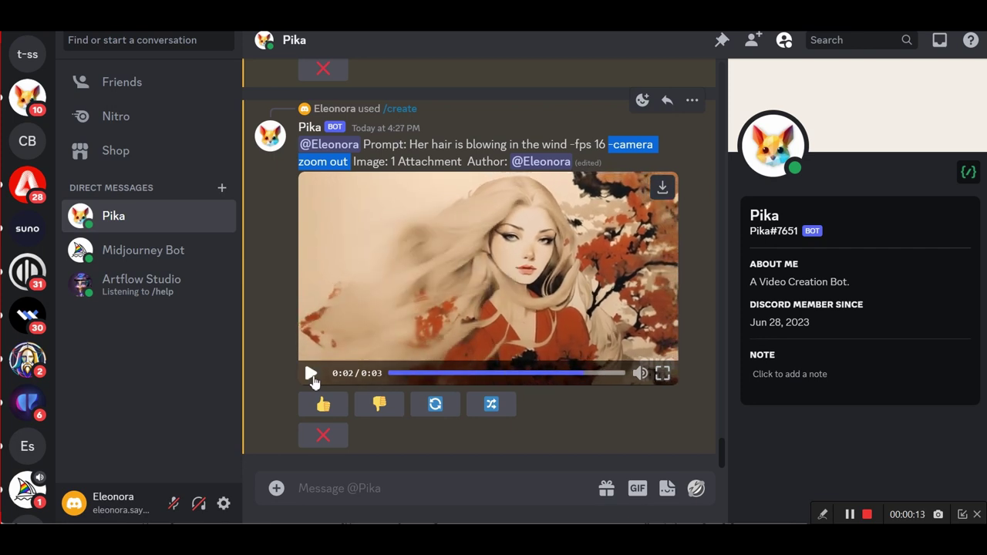
click(311, 374)
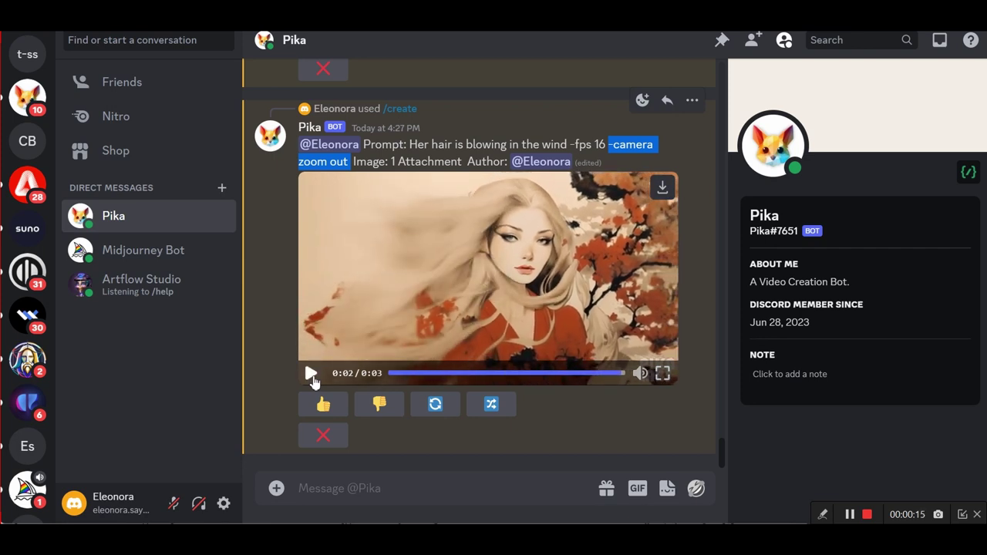
click(312, 376)
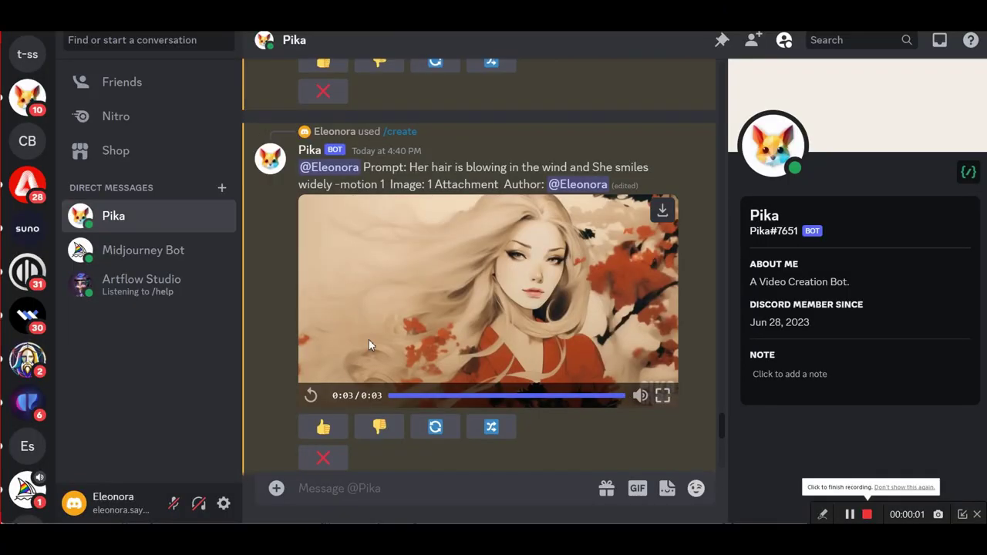
Replay the '-motion 1' hair-blowing clip twice, highlighting 'motion 1' in its prompt
click(311, 395)
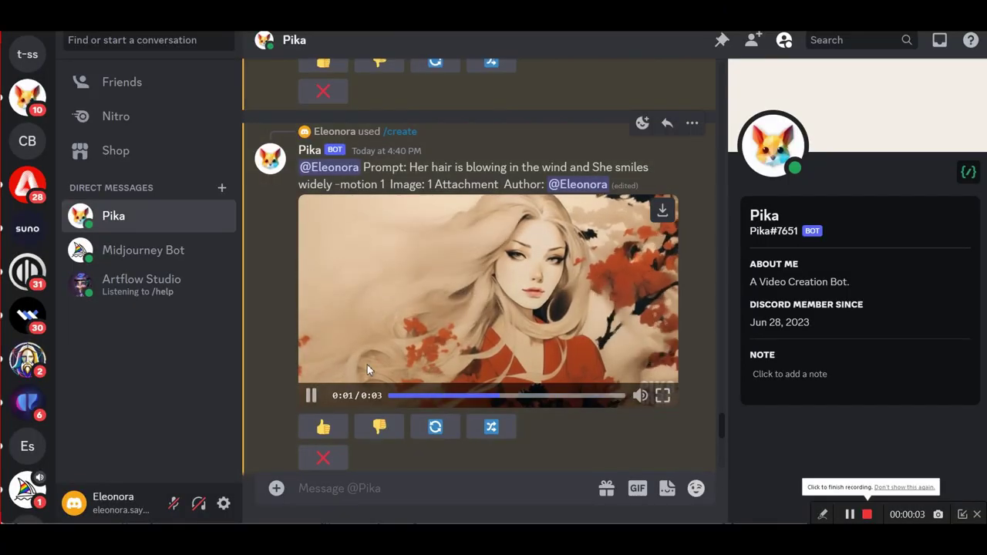
drag(386, 184, 340, 184)
click(313, 396)
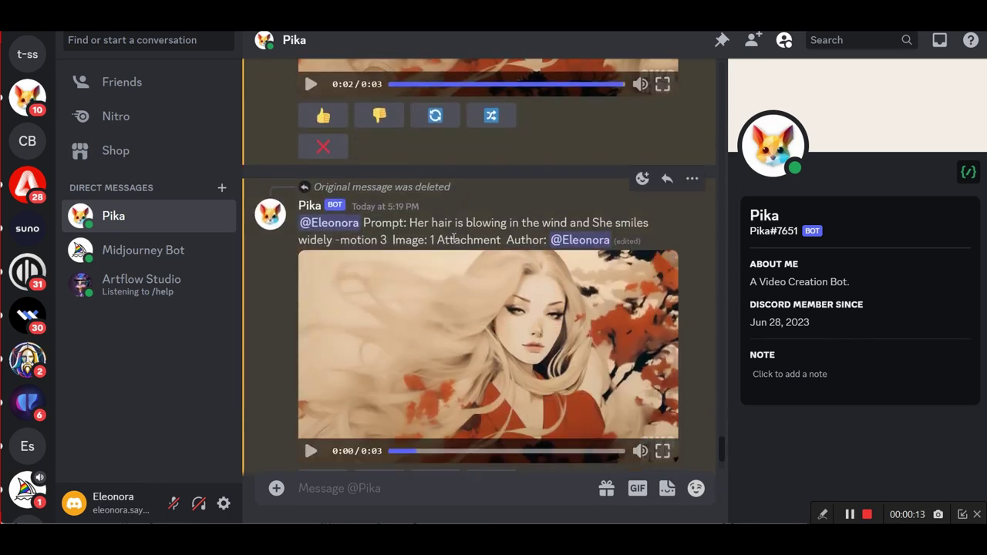
Highlight 'motion 3' in the prompt, then play and restart the '-motion 3' hair clip
drag(387, 240, 357, 240)
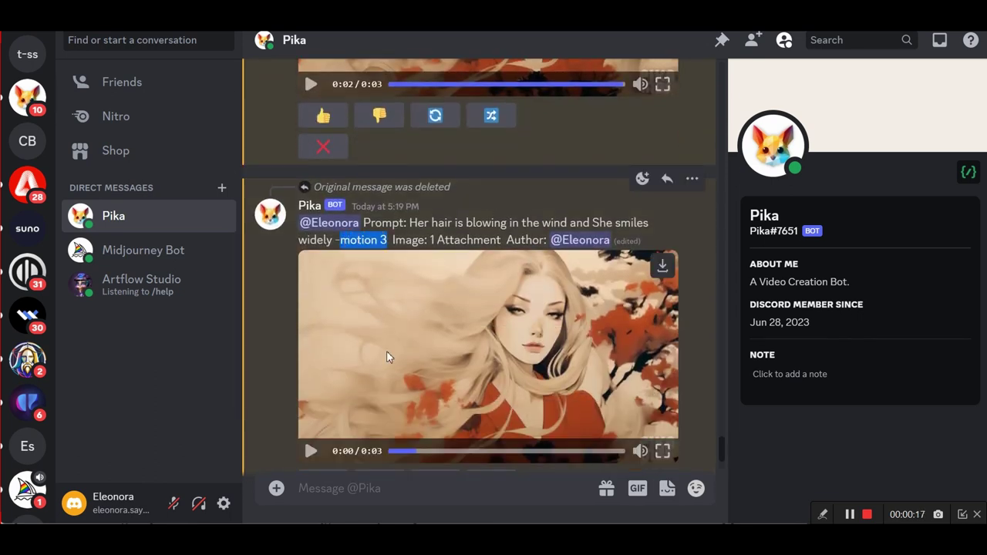
scroll(387, 352, down, 2)
click(310, 373)
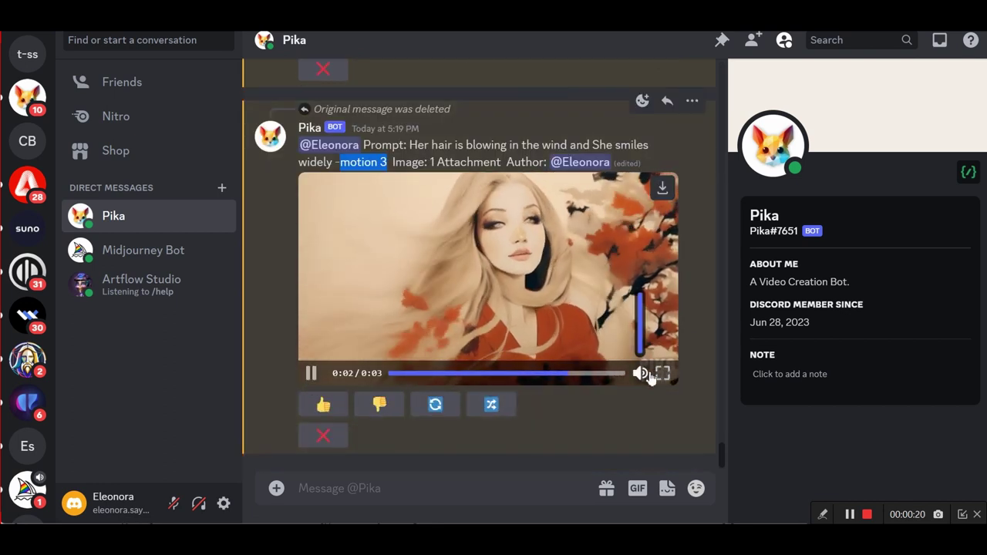
click(311, 373)
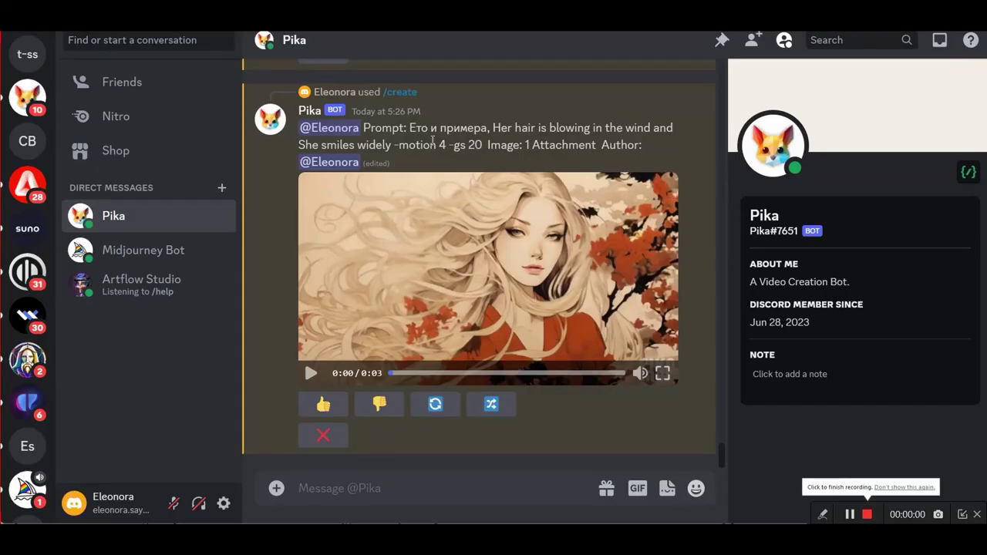
Highlight '-motion 4 -gs 20' in the prompt, then play and replay that clip
drag(399, 145, 484, 144)
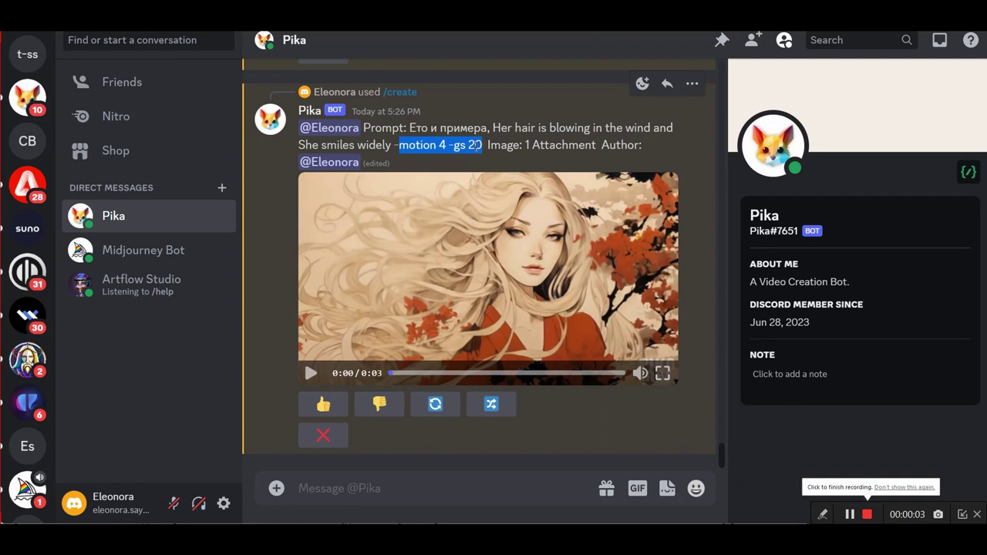
click(478, 145)
click(312, 373)
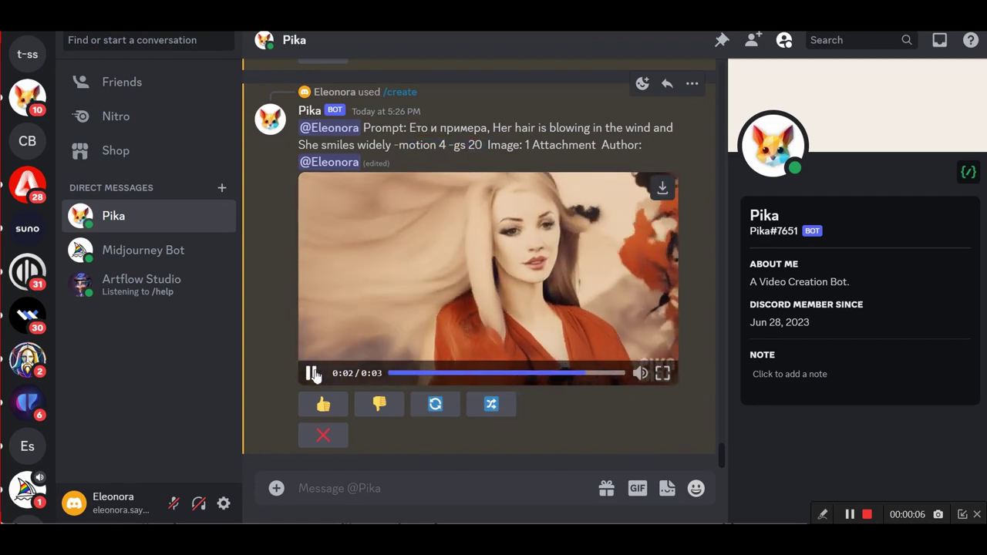
click(311, 373)
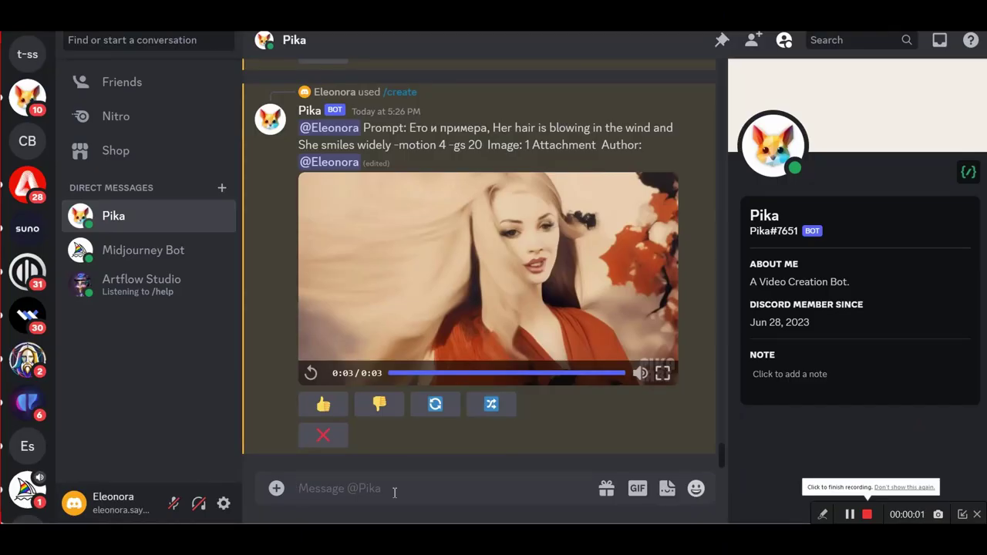
Run /create with the pasted car prompt (-motion 3, -camera pan right, -neg) and attach the car image
text(/)
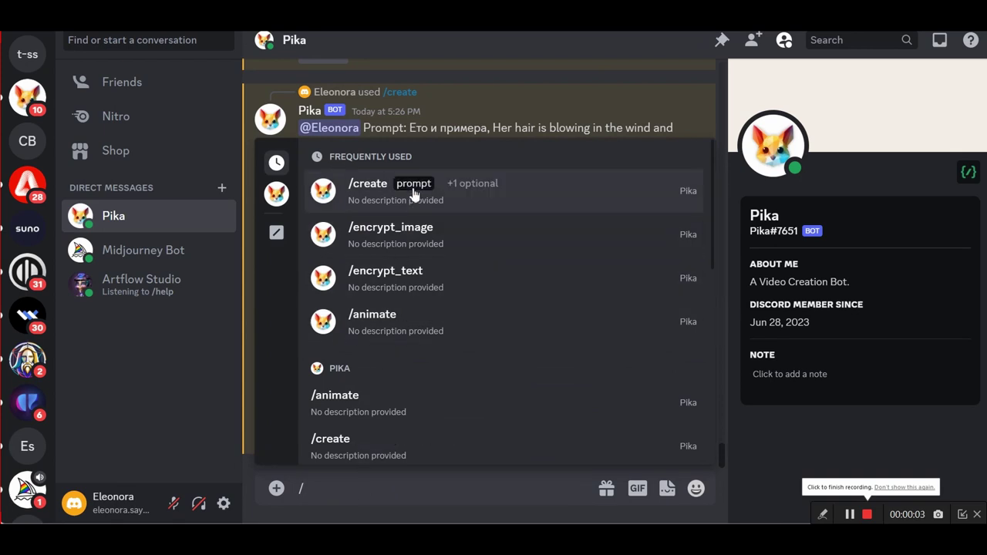
click(414, 194)
text(The car is moving on the road -motion 3 -camera pan right -neg noisy, bad quality, distorted)
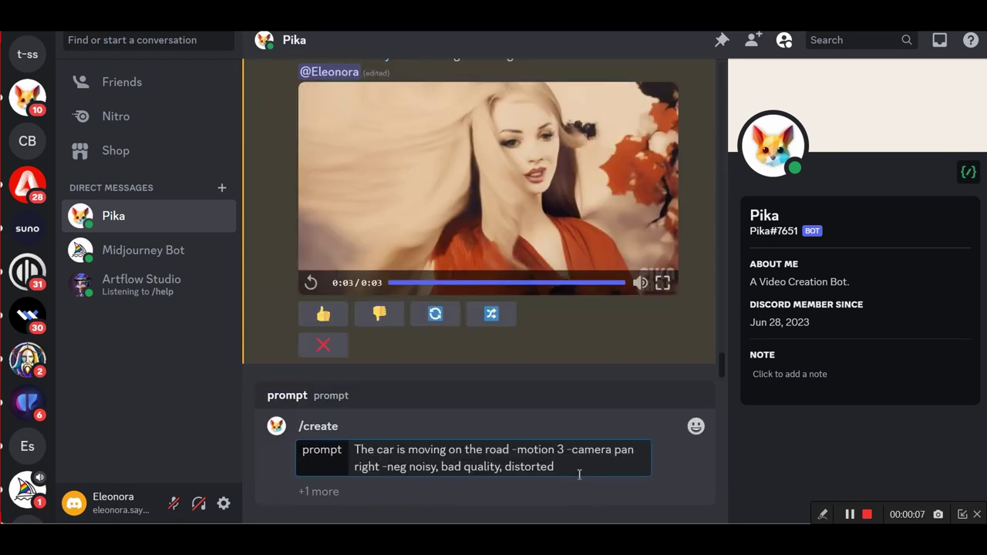
click(305, 492)
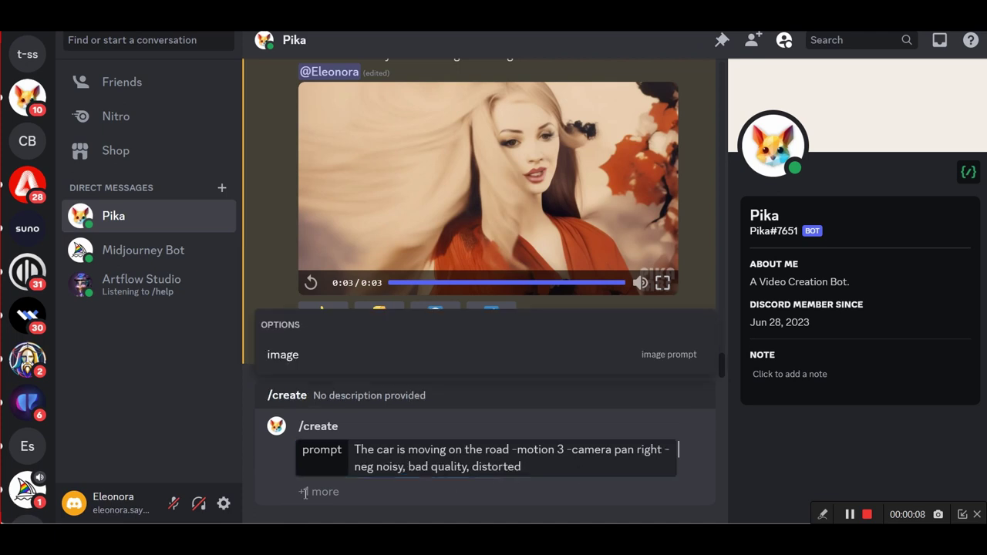
click(287, 355)
click(369, 293)
click(271, 152)
double_click(271, 152)
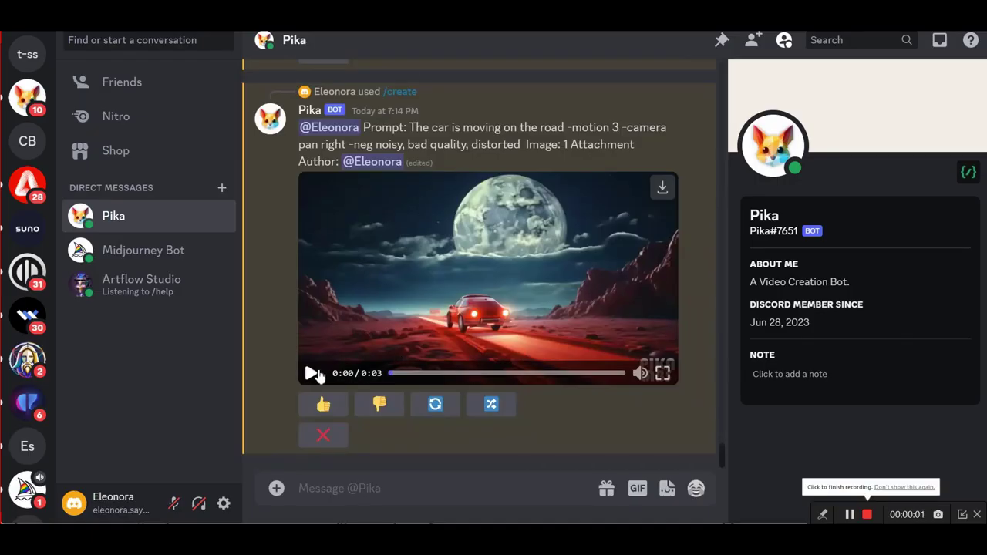
Play the red-car clip twice, highlighting 'pan right' in its prompt
click(312, 373)
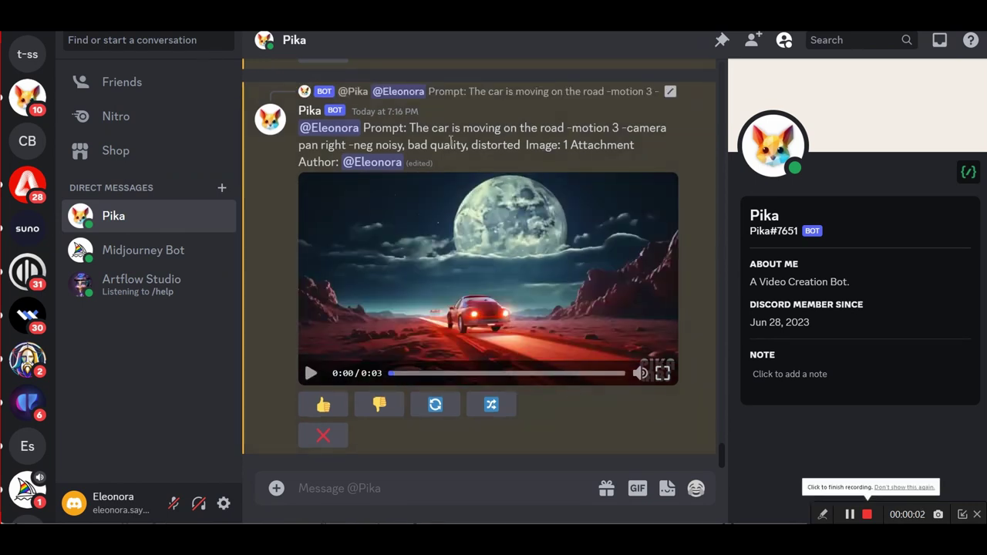
drag(300, 147, 348, 146)
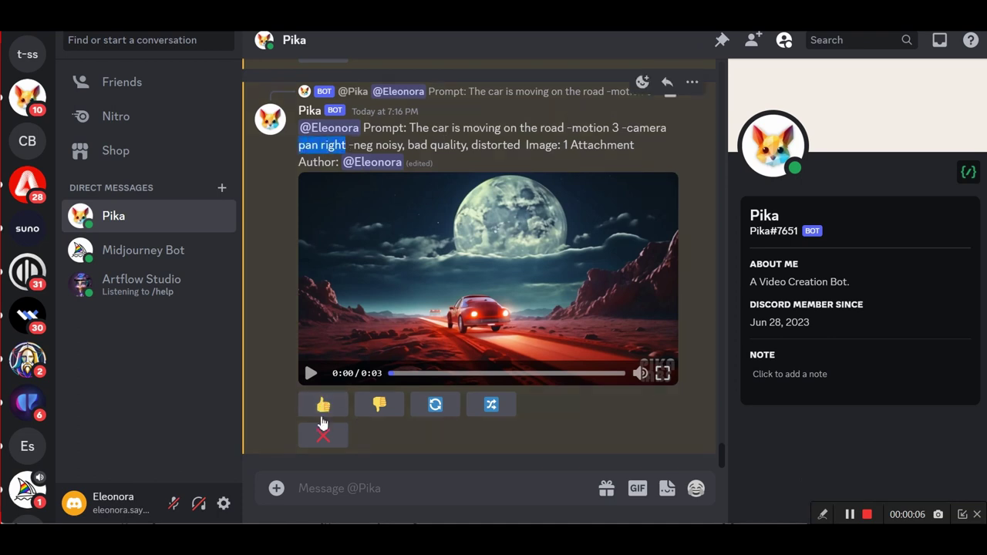
click(310, 376)
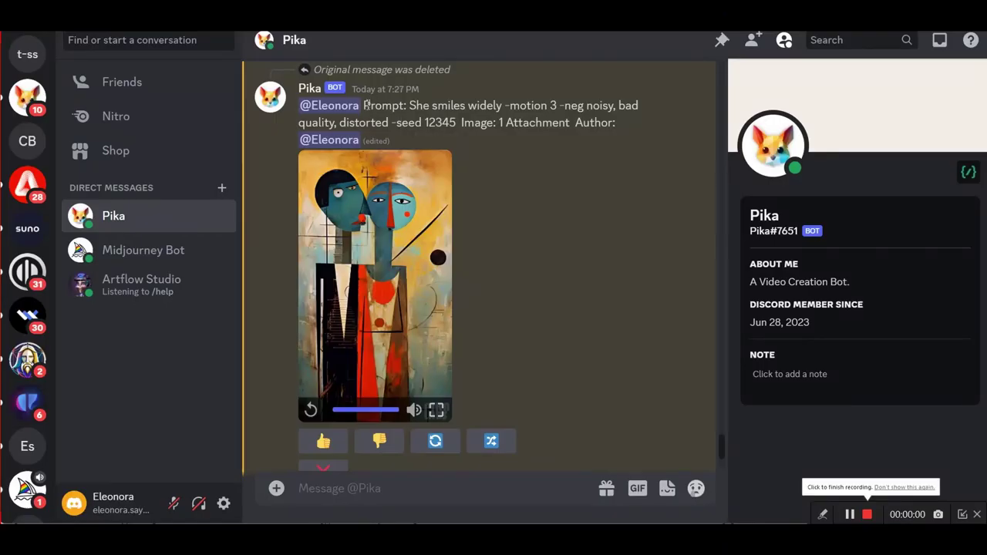
Highlight and deselect the 'She smiles widely' prompt, then replay the -seed 12345 clip
drag(363, 105, 515, 125)
click(515, 194)
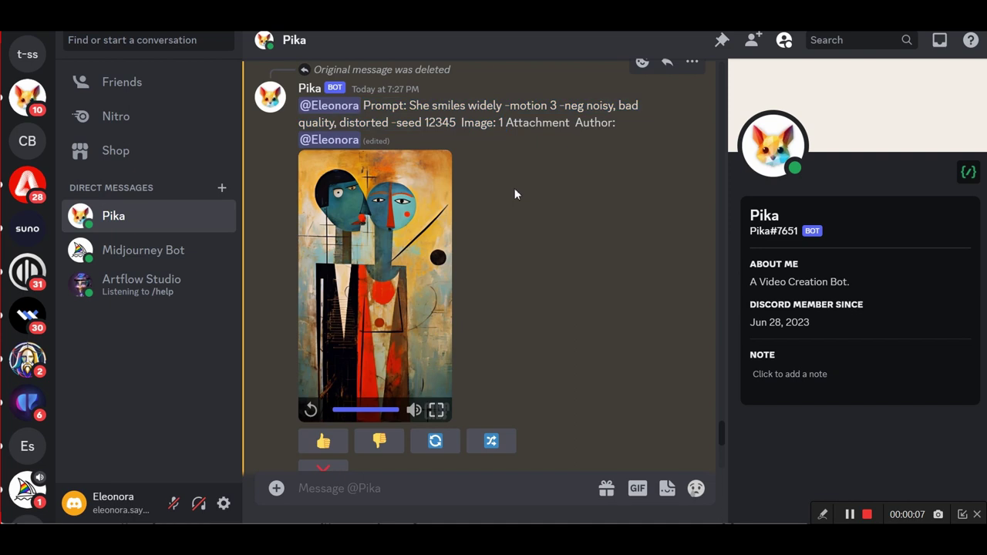
click(311, 411)
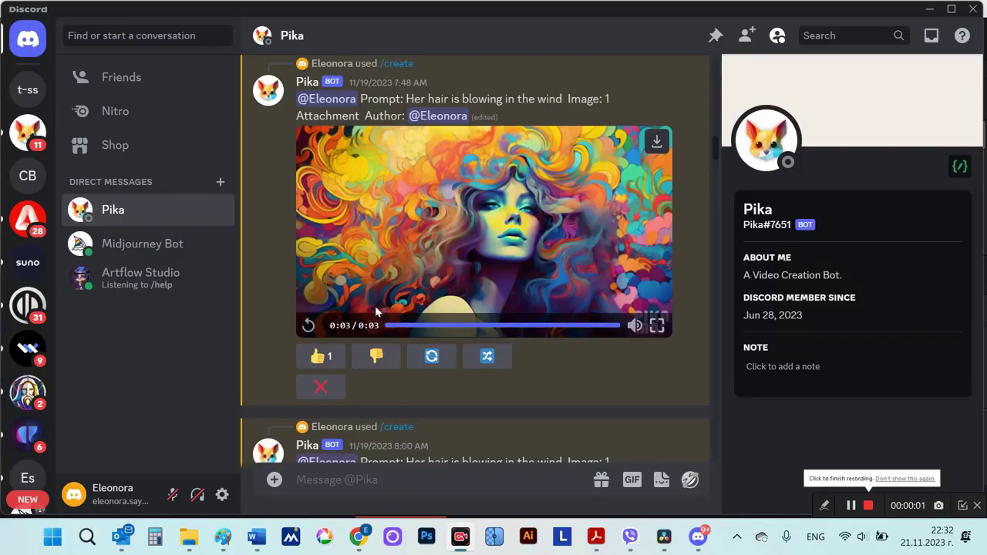
Replay the colourful hair clip twice, then play the beige hair clip and the moon-and-car animation
click(311, 327)
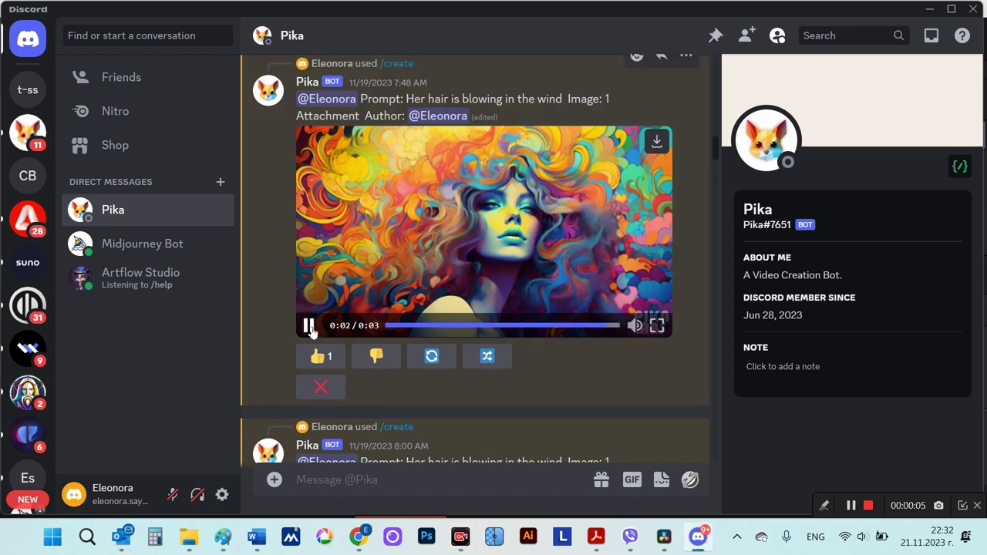
click(309, 327)
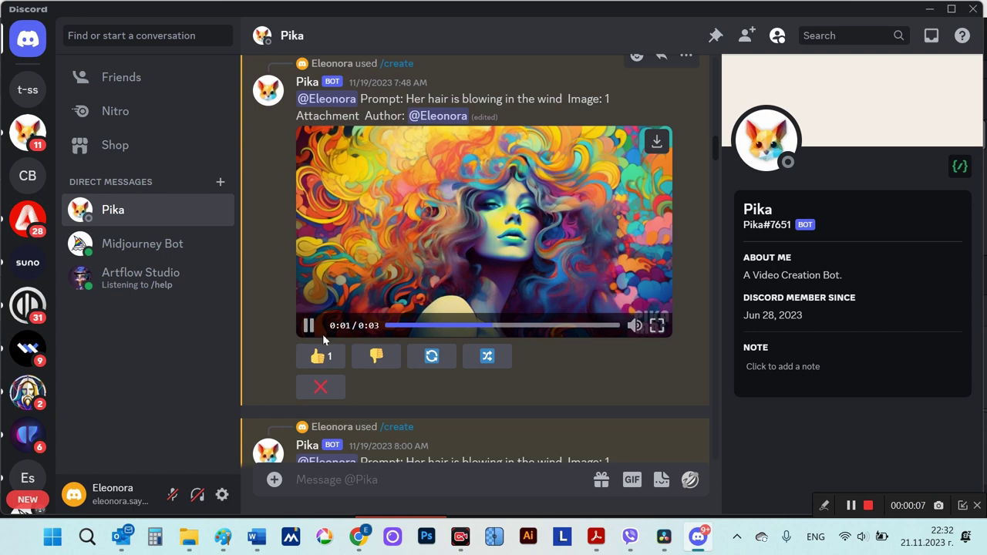
scroll(323, 334, down, 5)
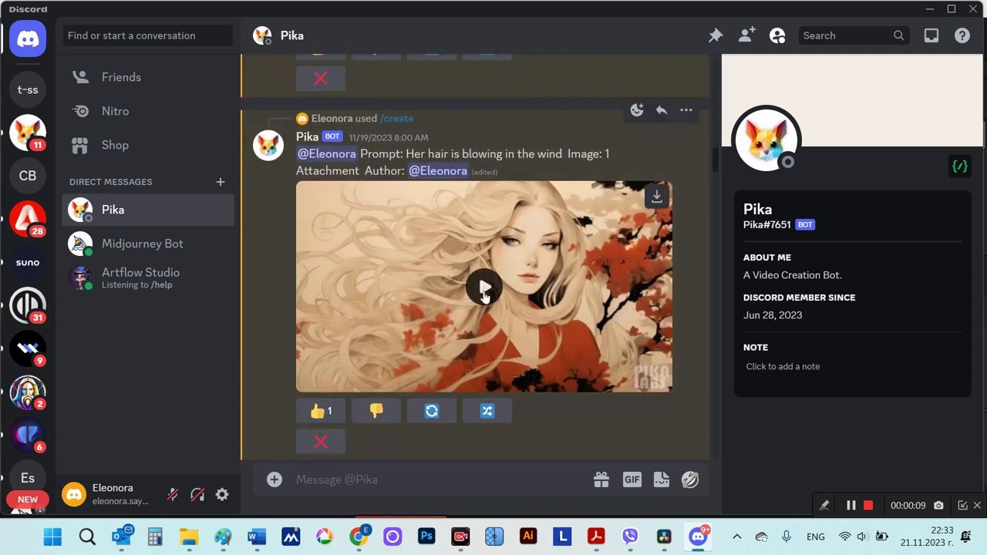
click(467, 293)
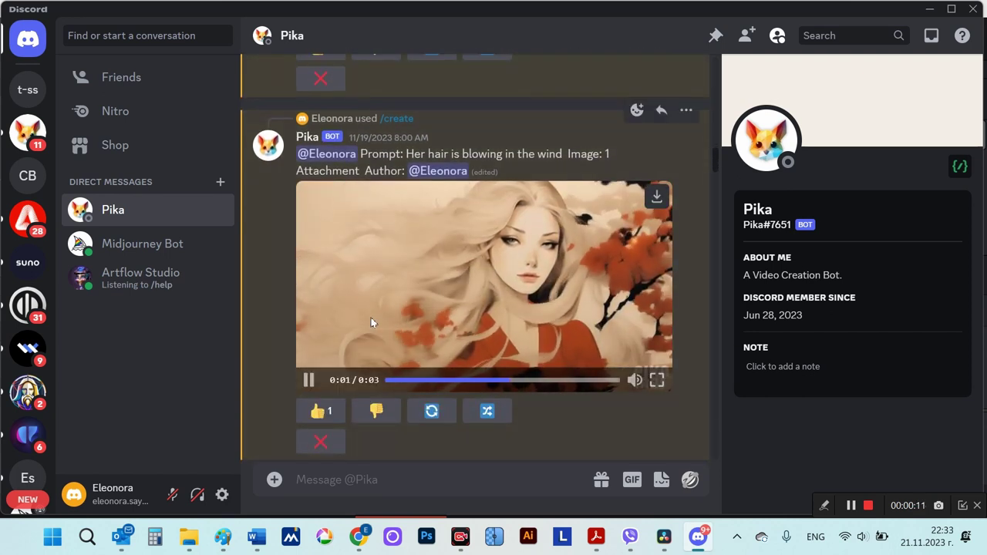
scroll(370, 322, down, 3)
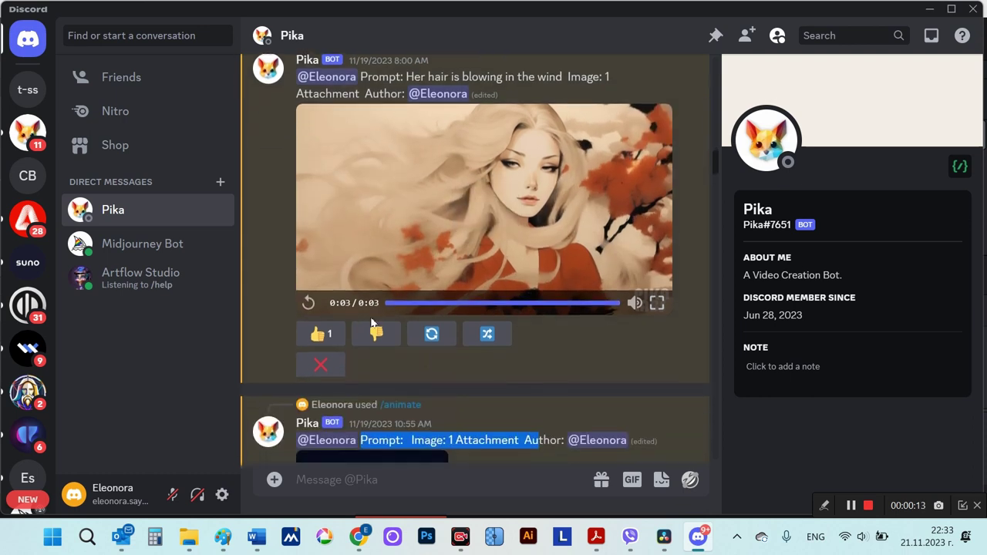
scroll(371, 322, down, 3)
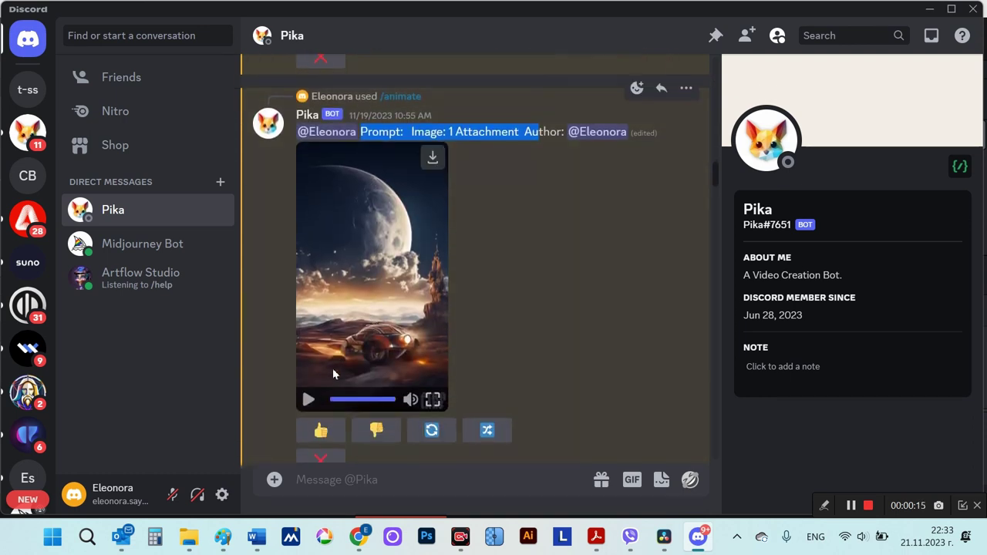
click(307, 400)
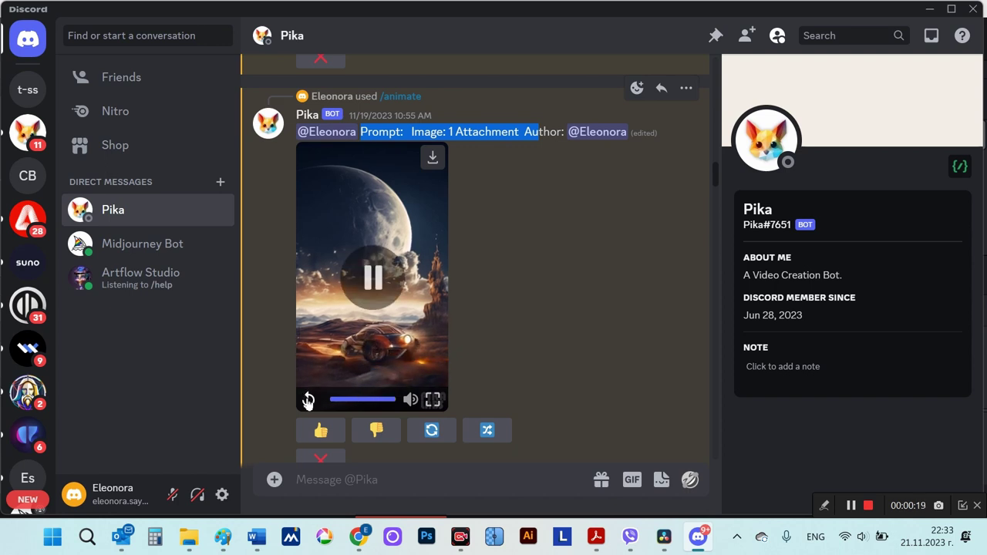
Play the '-motion 3' sea-wave clip and the '-camera zoom in' hair clip further down
scroll(308, 400, down, 2)
scroll(306, 401, down, 8)
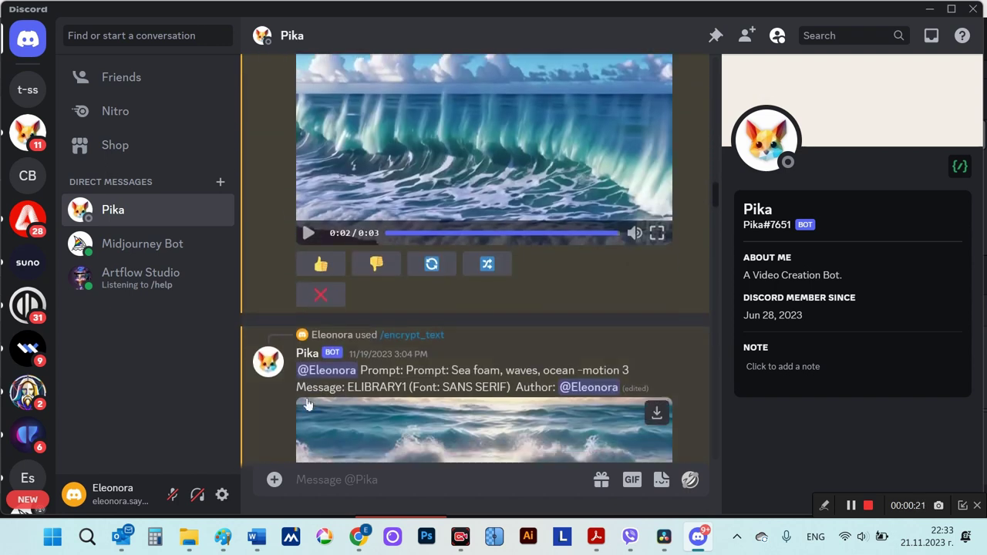
scroll(306, 404, down, 1)
click(481, 277)
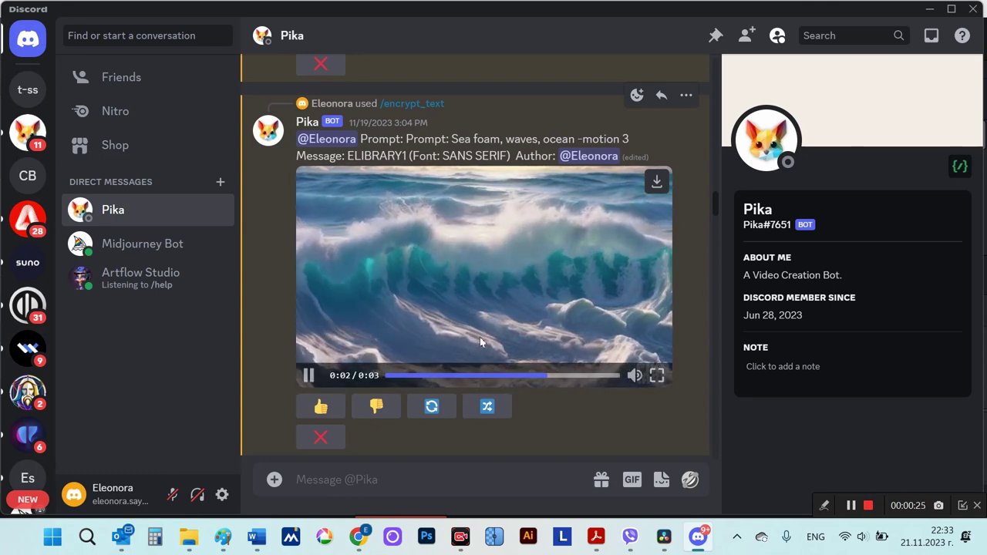
scroll(480, 342, down, 5)
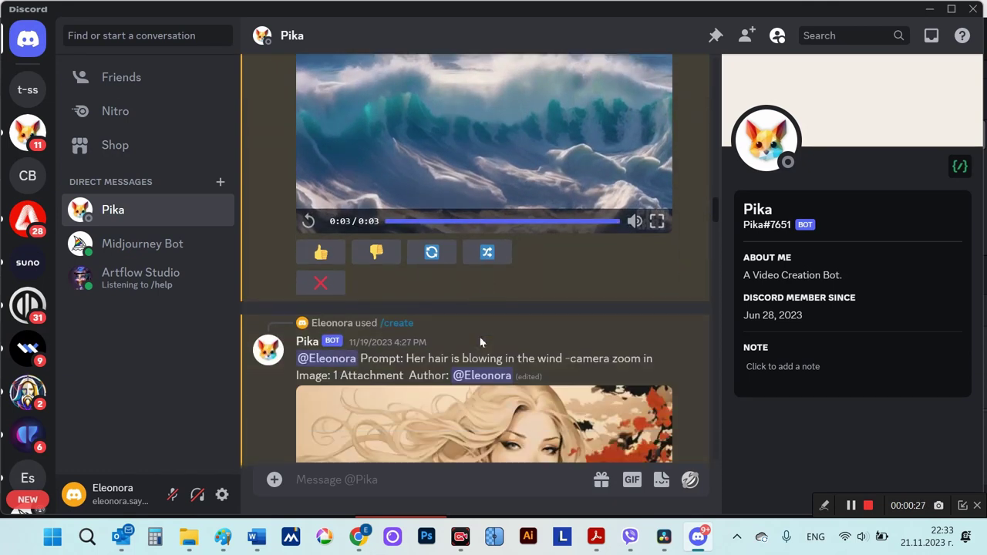
click(479, 339)
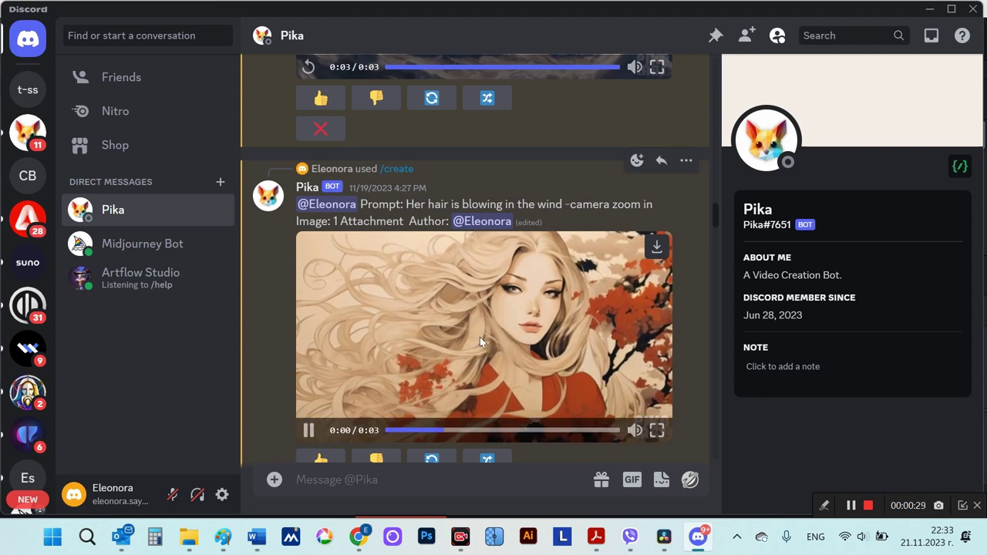
scroll(480, 336, down, 1)
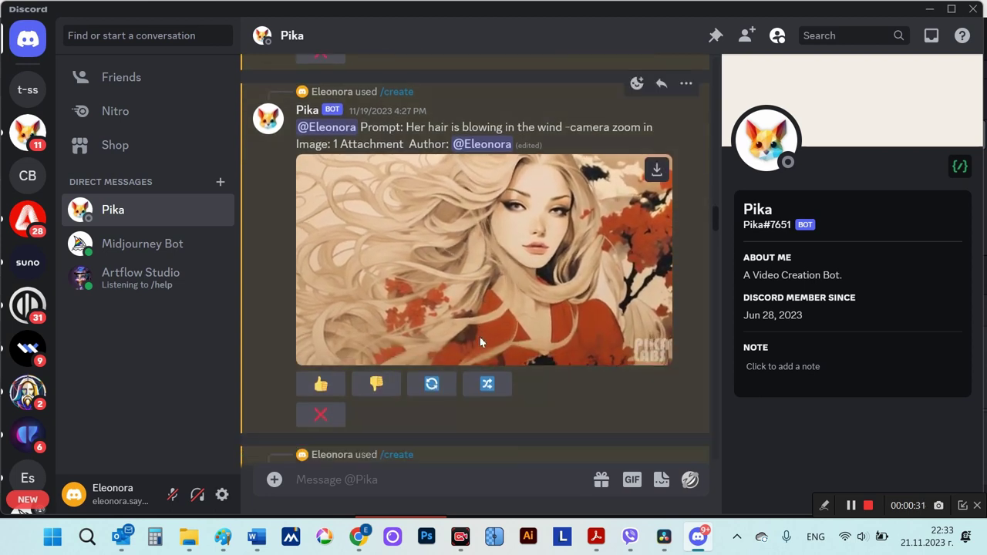